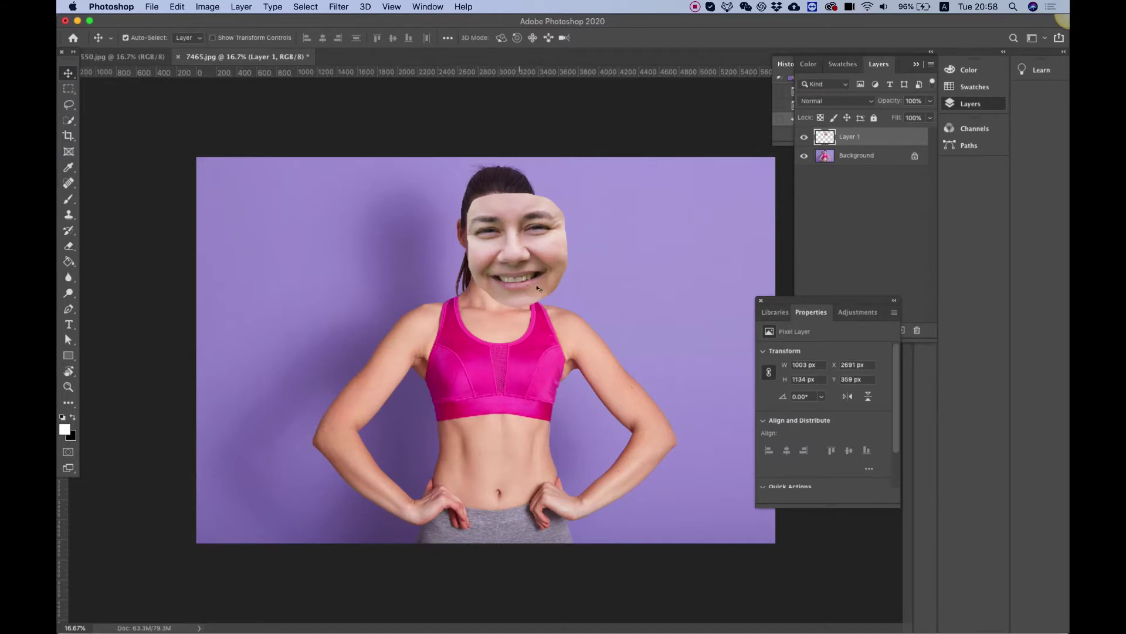
Scale the pasted face layer down to about 586 × 775 px and position it over the woman's face
{"action": "key", "text": "super"}
{"action": "key", "text": "super+t"}
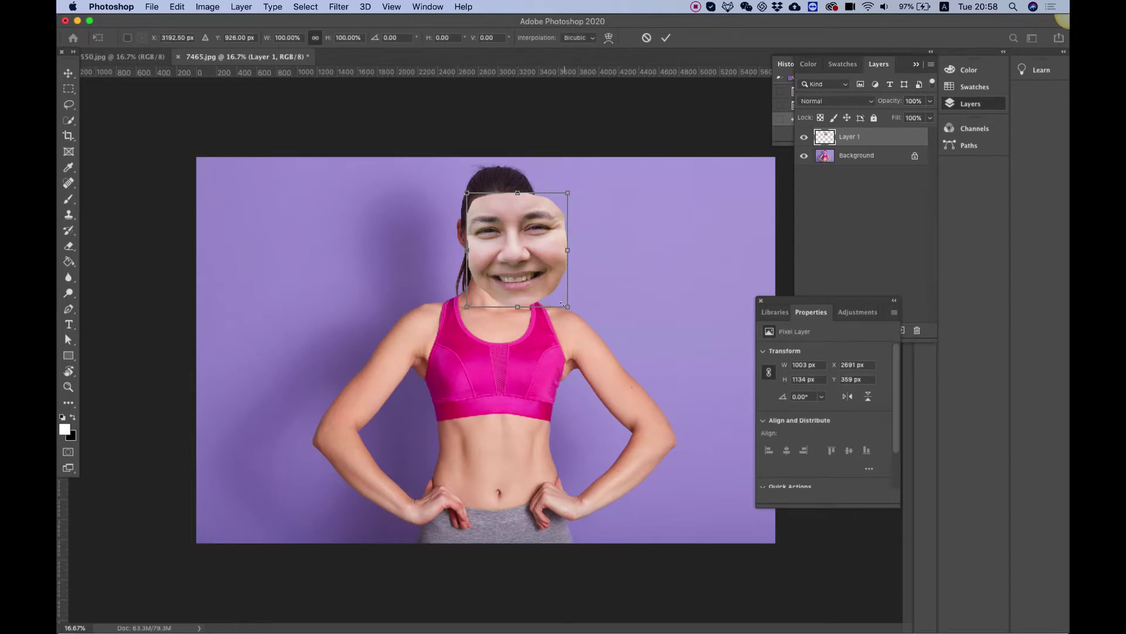
{"action": "left_click_drag", "start_coordinate": [560, 304], "coordinate": [527, 279]}
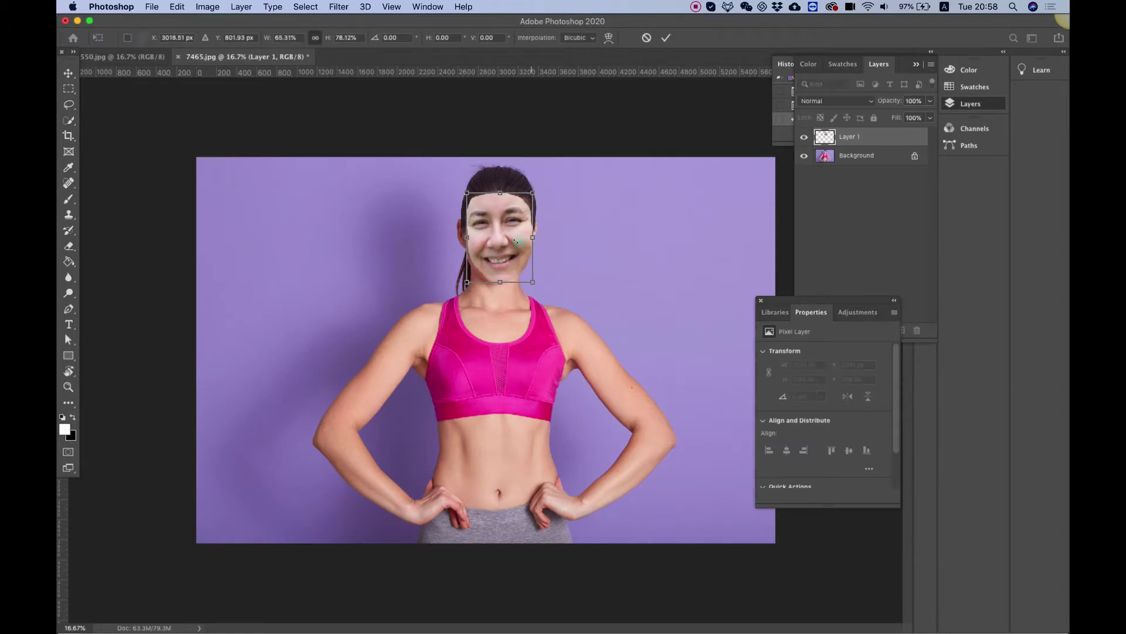
{"action": "left_click_drag", "start_coordinate": [516, 242], "coordinate": [516, 238]}
{"action": "left_click_drag", "start_coordinate": [498, 196], "coordinate": [499, 200]}
{"action": "left_click_drag", "start_coordinate": [516, 239], "coordinate": [517, 241]}
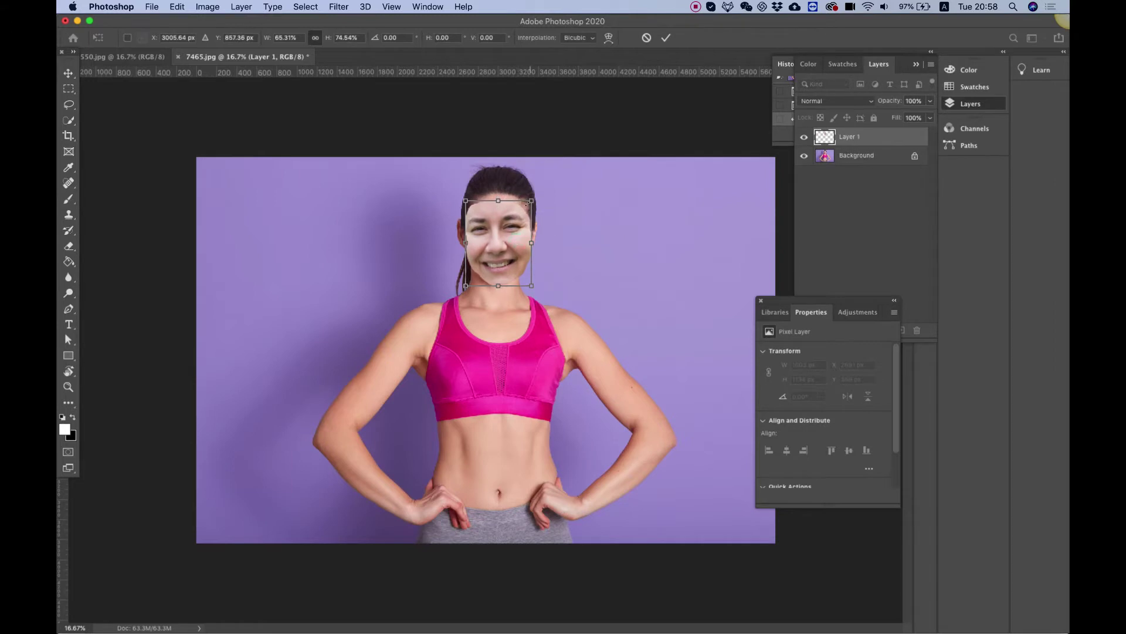
{"action": "left_click_drag", "start_coordinate": [531, 200], "coordinate": [526, 204]}
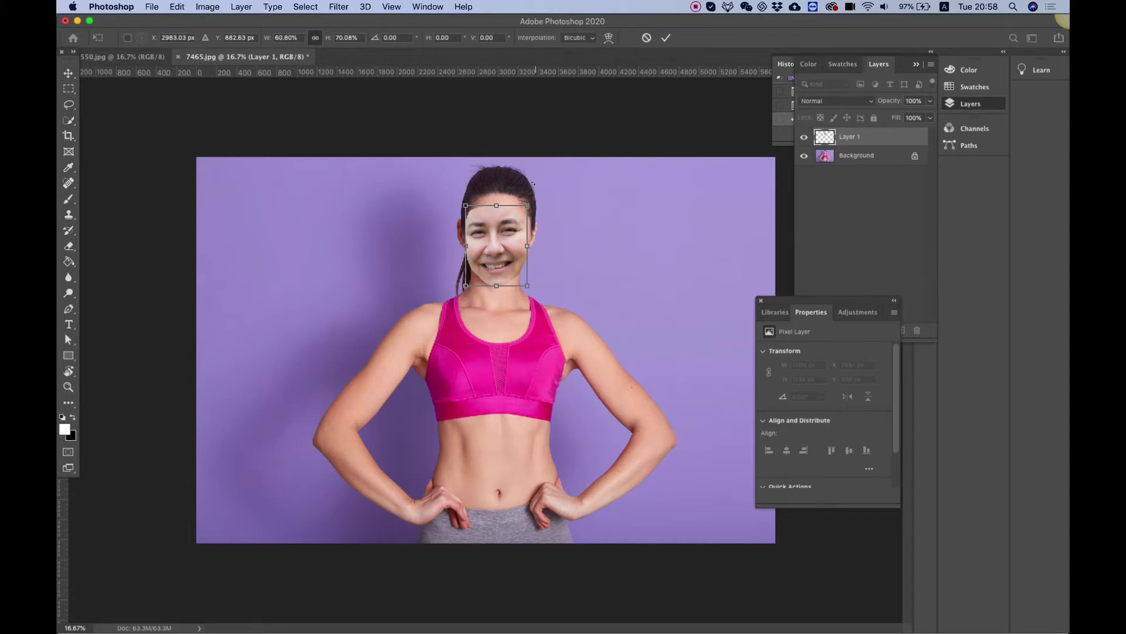
{"action": "left_click_drag", "start_coordinate": [534, 184], "coordinate": [535, 187]}
{"action": "left_click_drag", "start_coordinate": [502, 244], "coordinate": [504, 240]}
{"action": "left_click_drag", "start_coordinate": [523, 281], "coordinate": [514, 243]}
{"action": "key", "text": "Return"}
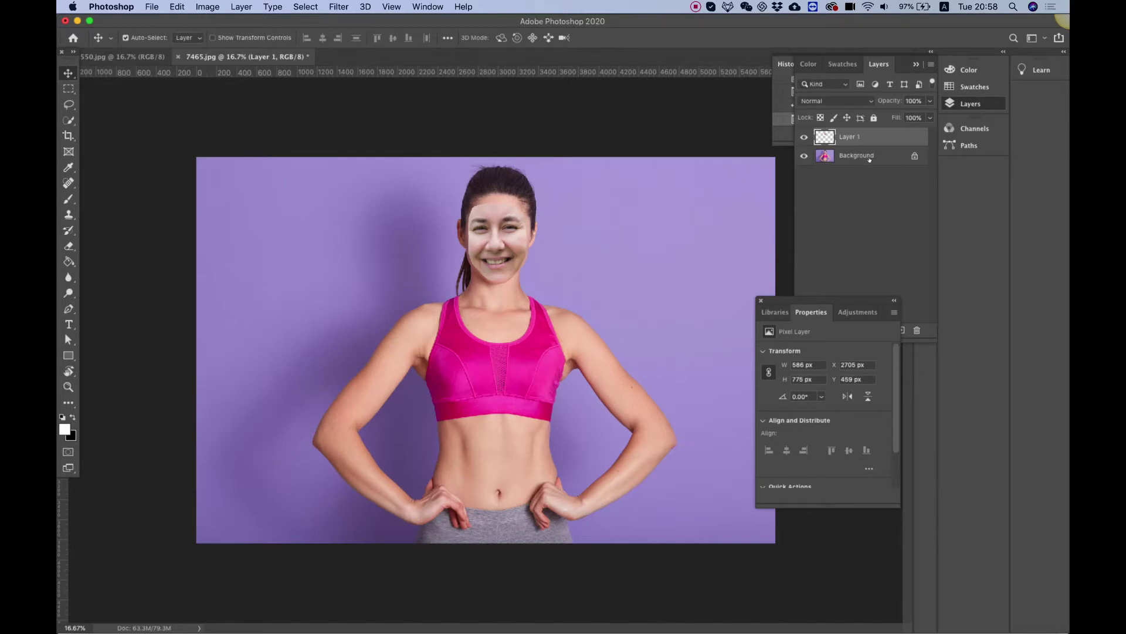
Set the opacity of the pasted face layer to 50%
{"action": "left_click", "coordinate": [912, 100]}
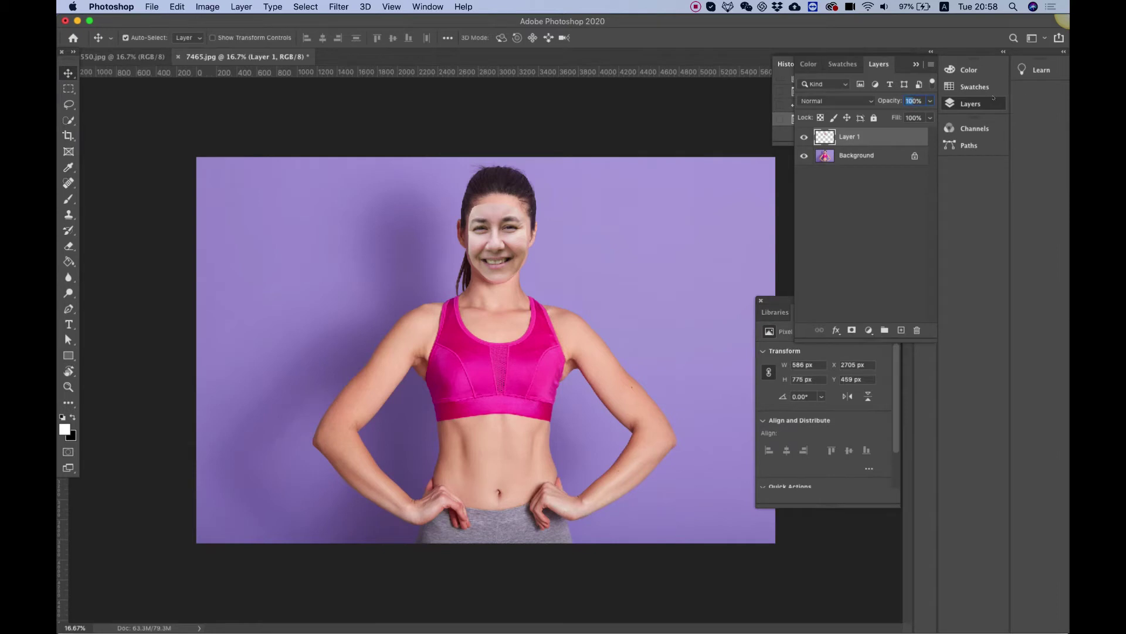
{"action": "type", "text": "50"}
{"action": "key", "text": "Return"}
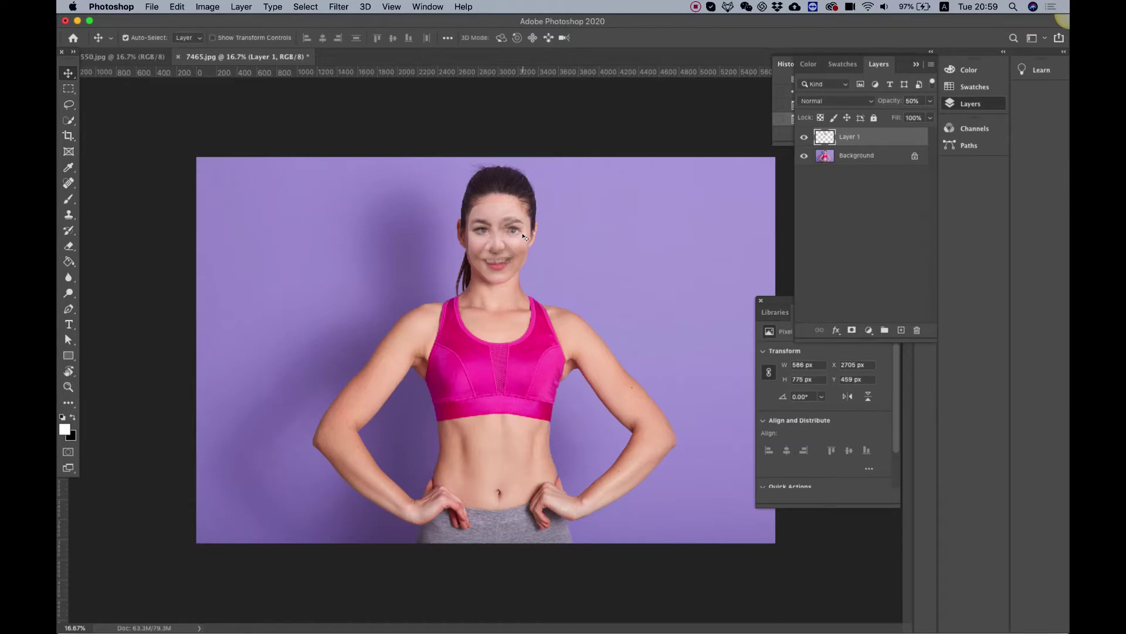
Move the semi-transparent face layer so its eyes line up with the eyes of the face underneath
{"action": "key", "text": "super+plus"}
{"action": "key", "text": "super+plus"}
{"action": "key", "text": "super+plus"}
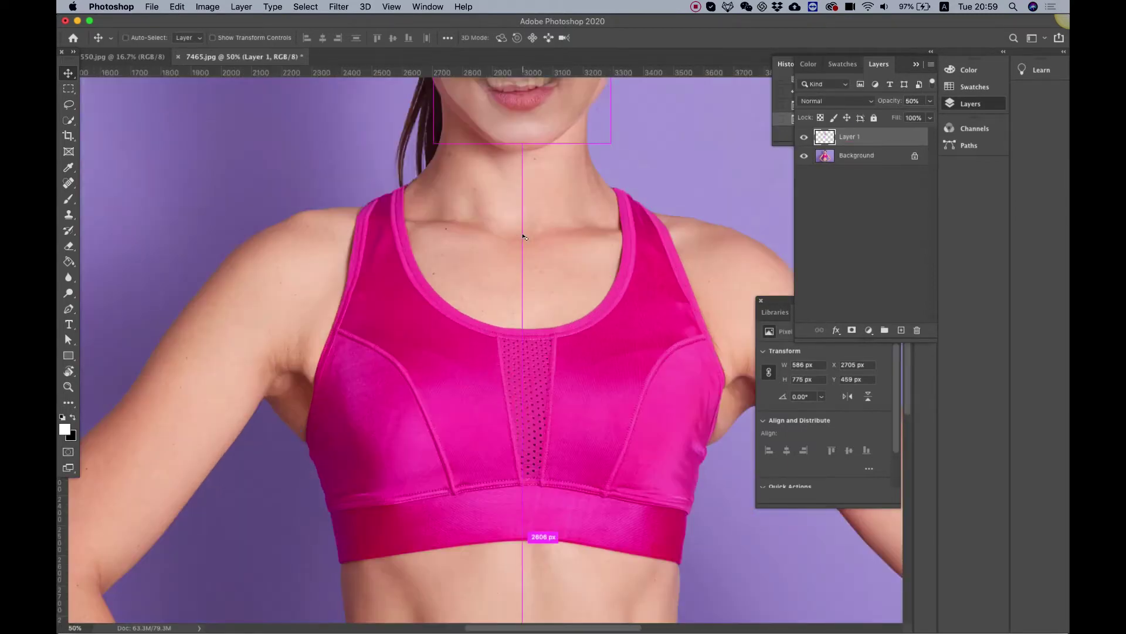
{"action": "left_click_drag", "start_coordinate": [591, 143], "coordinate": [568, 457]}
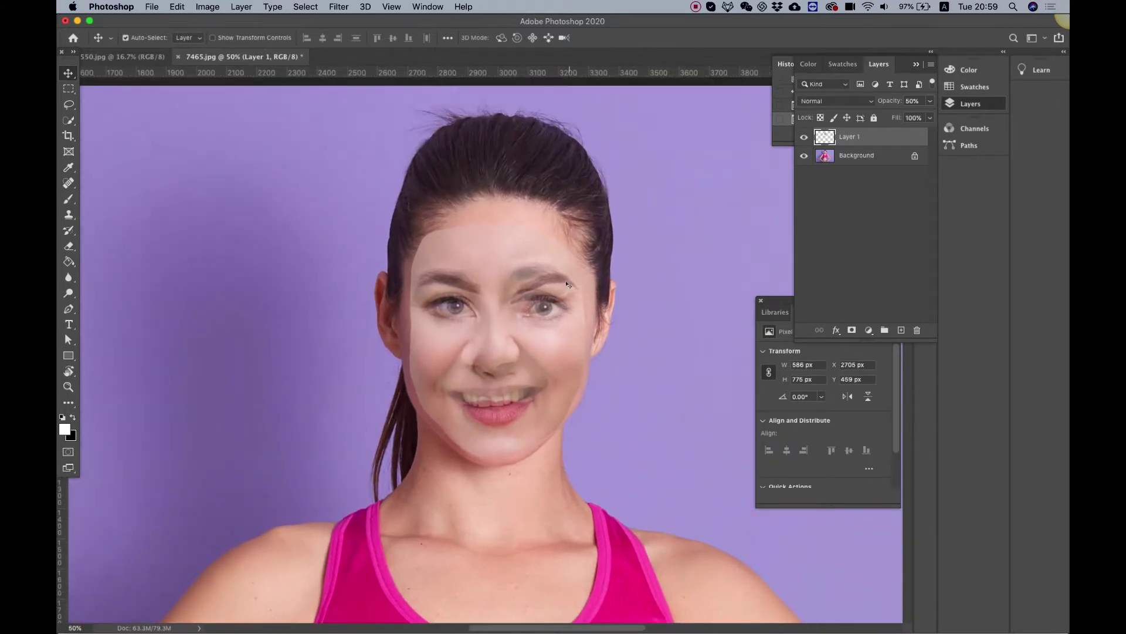
{"action": "left_click_drag", "start_coordinate": [545, 300], "coordinate": [550, 304]}
Rotate the face layer about 2.7° clockwise and resize it to about 572 × 807 px to match the features underneath
{"action": "key", "text": "super+t"}
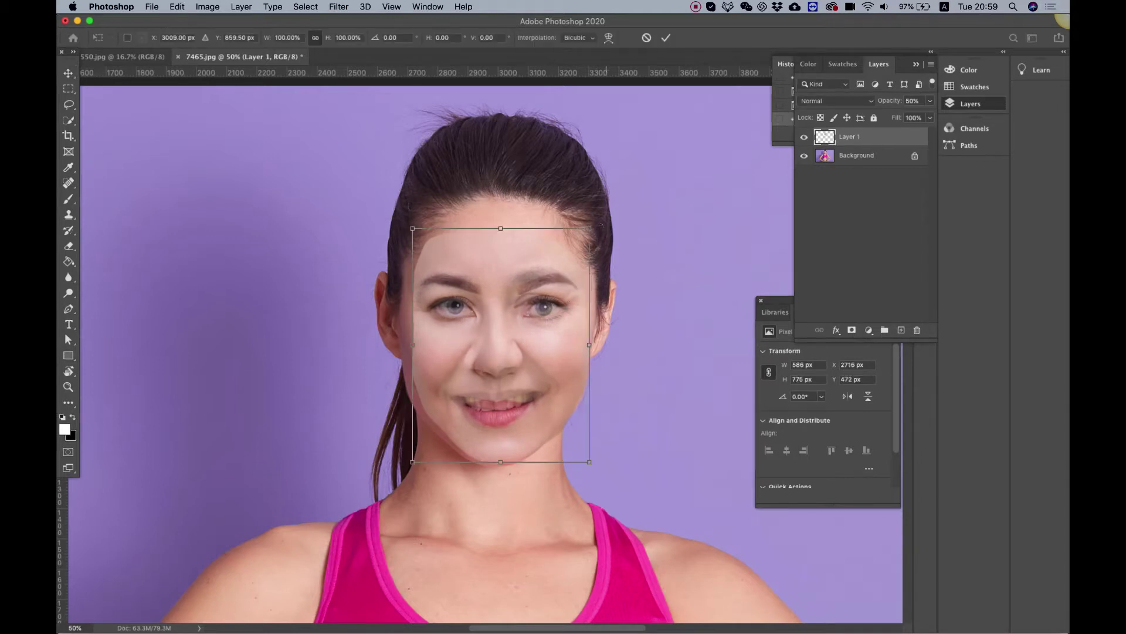
{"action": "left_click_drag", "start_coordinate": [601, 221], "coordinate": [608, 227]}
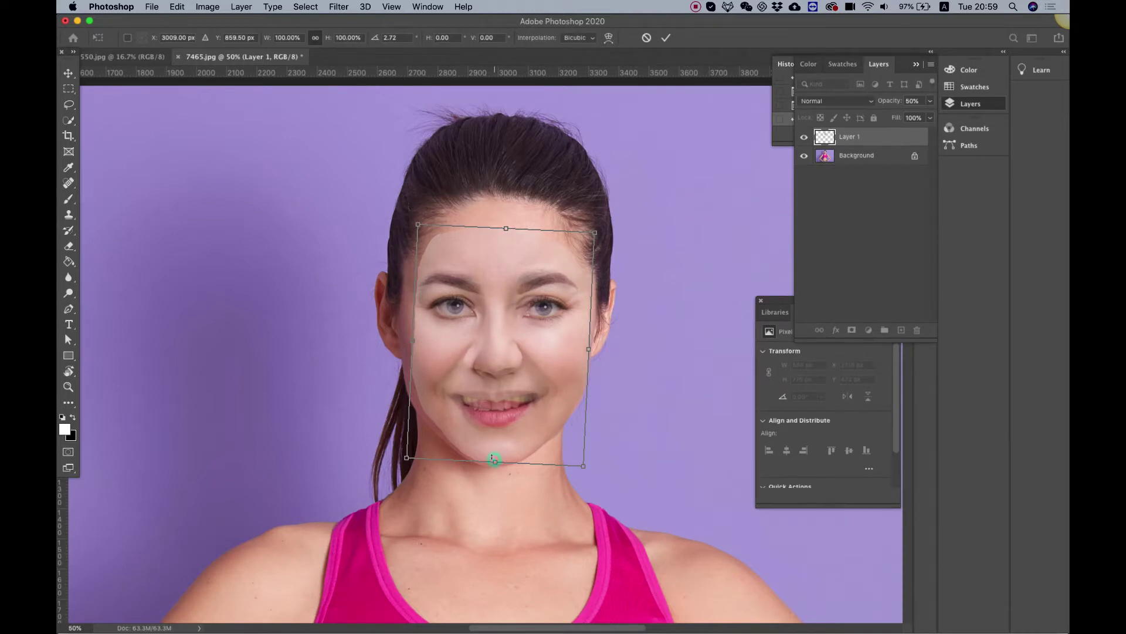
{"action": "left_click_drag", "start_coordinate": [493, 458], "coordinate": [492, 465]}
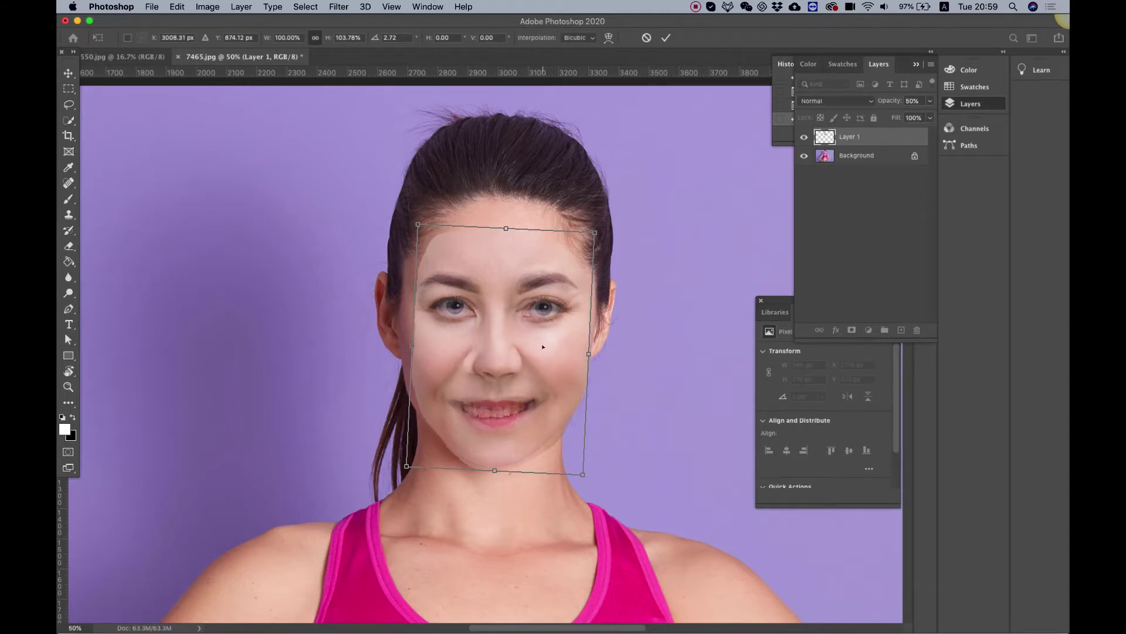
{"action": "left_click_drag", "start_coordinate": [543, 347], "coordinate": [546, 347]}
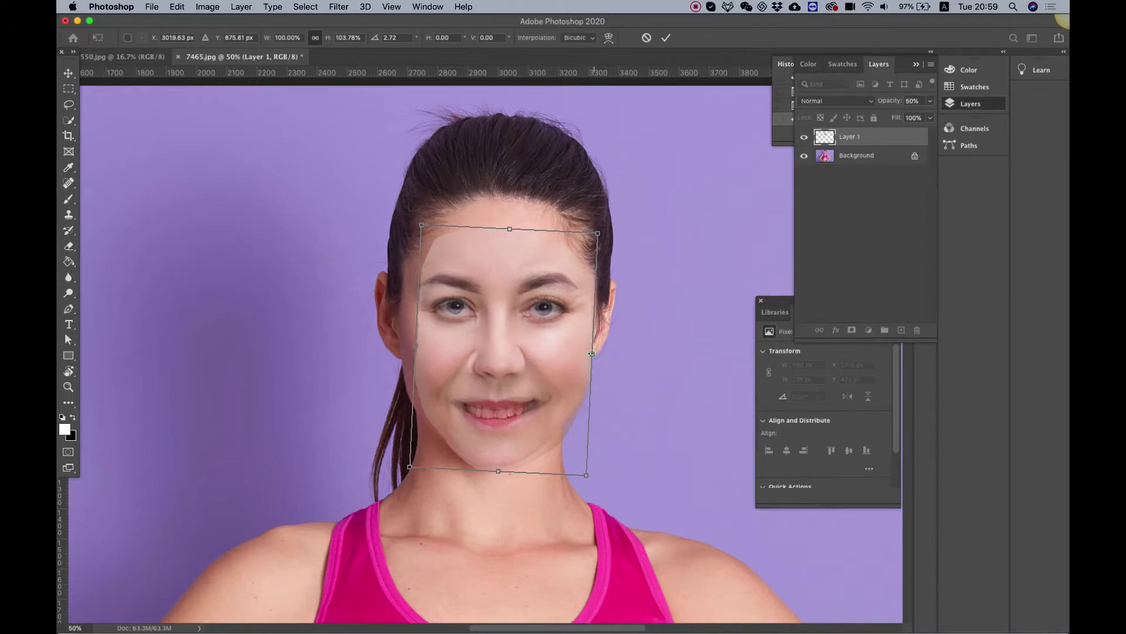
{"action": "left_click_drag", "start_coordinate": [591, 353], "coordinate": [585, 354]}
{"action": "key", "text": "Return"}
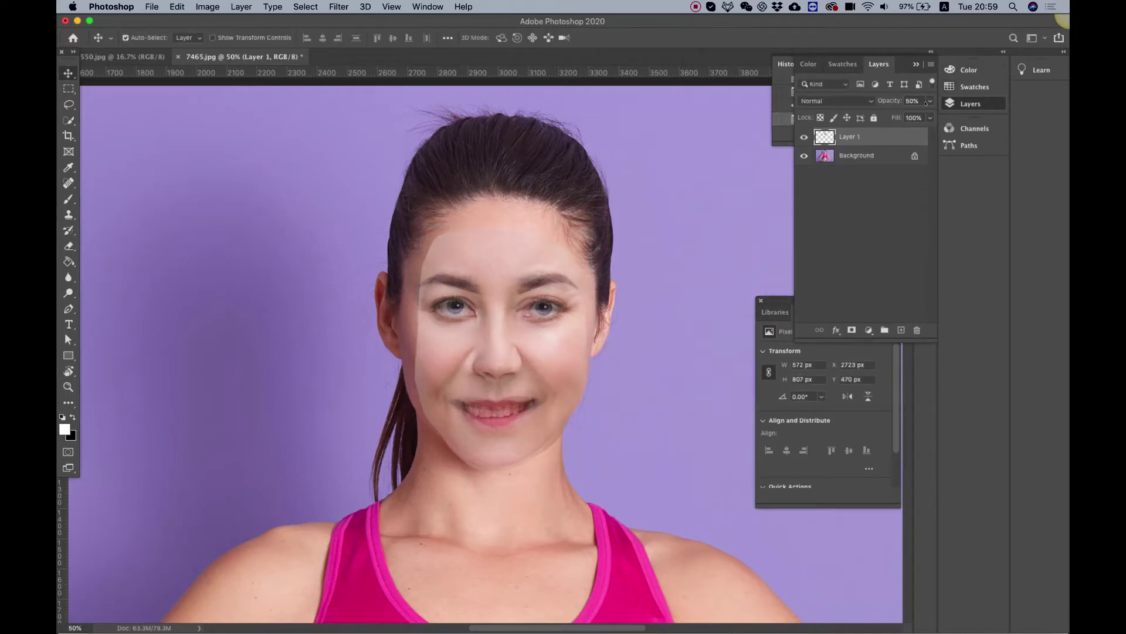
Set the face layer's opacity to 100% and add a layer mask to it
{"action": "left_click", "coordinate": [928, 102]}
{"action": "left_click_drag", "start_coordinate": [901, 116], "coordinate": [950, 115]}
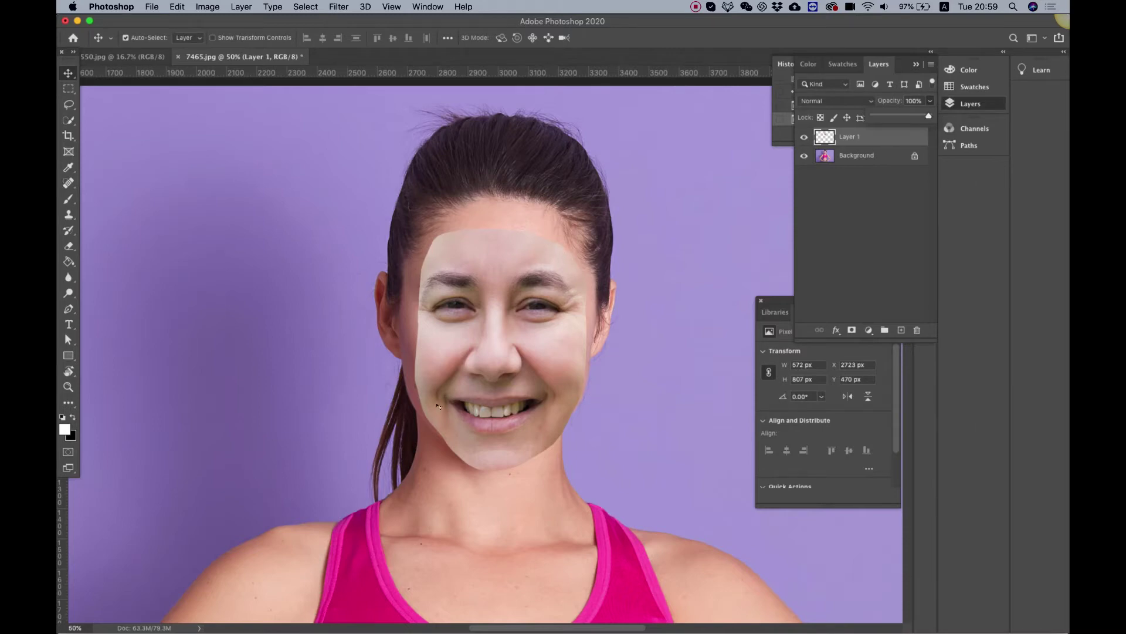
{"action": "left_click", "coordinate": [852, 331]}
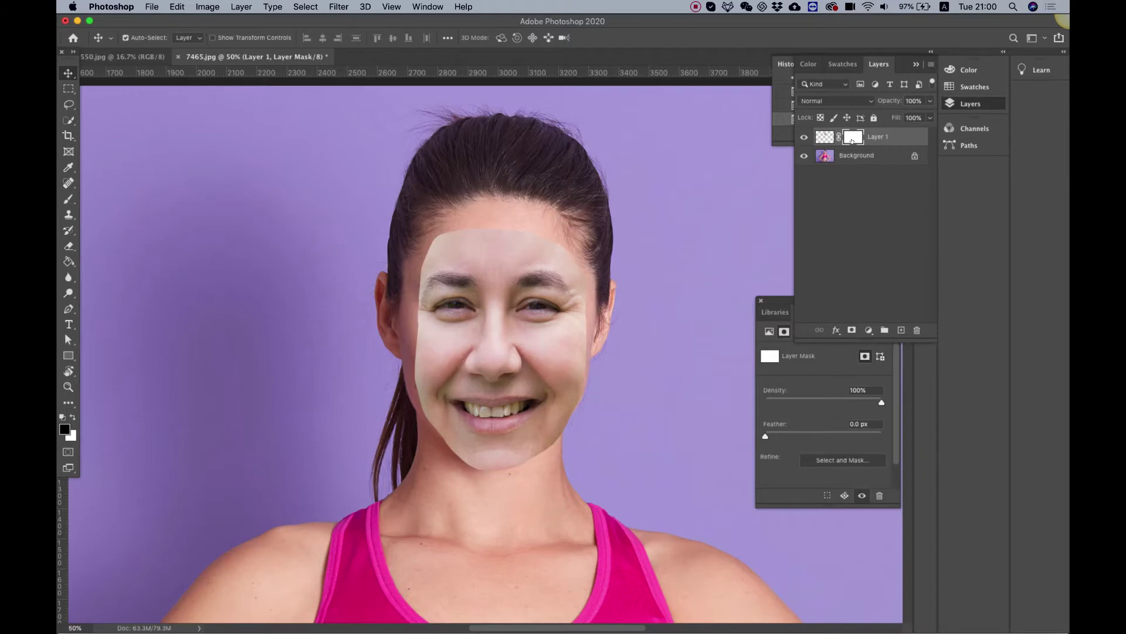
Set up a hard round Brush of 185 px with 100% hardness and black as the foreground color
{"action": "left_click", "coordinate": [65, 428]}
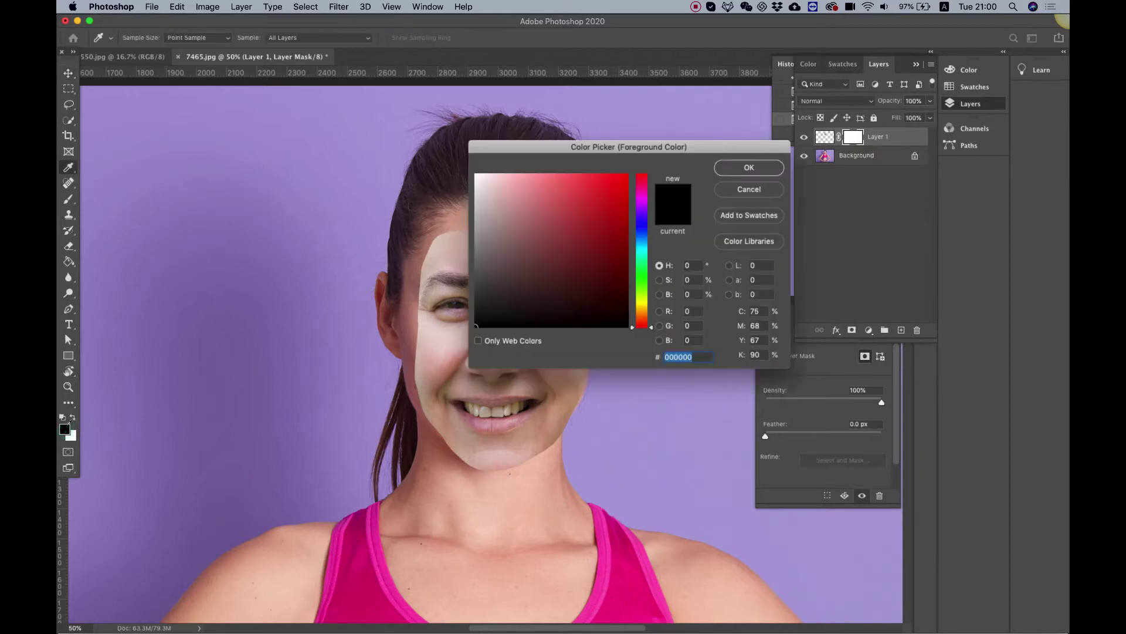
{"action": "left_click", "coordinate": [749, 168]}
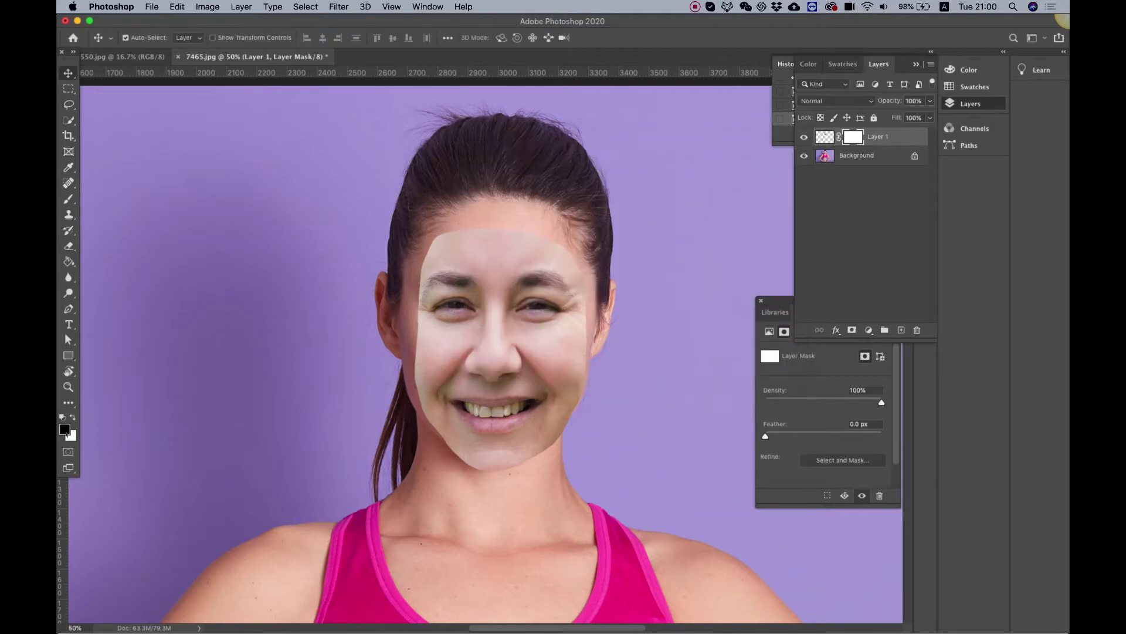
{"action": "left_click", "coordinate": [68, 199]}
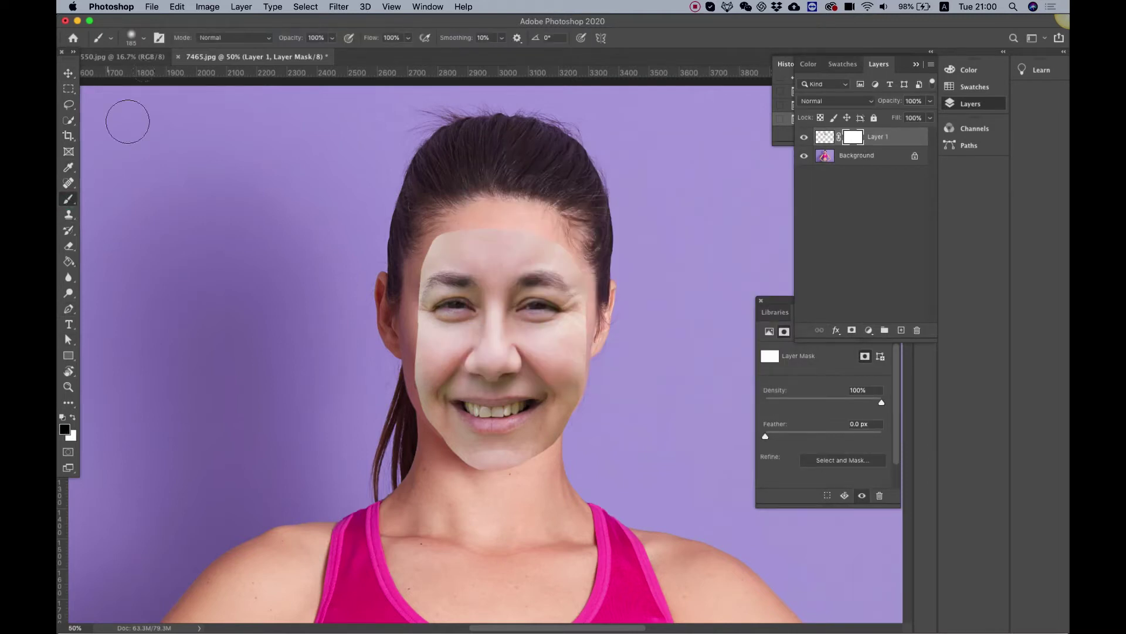
{"action": "left_click", "coordinate": [144, 38]}
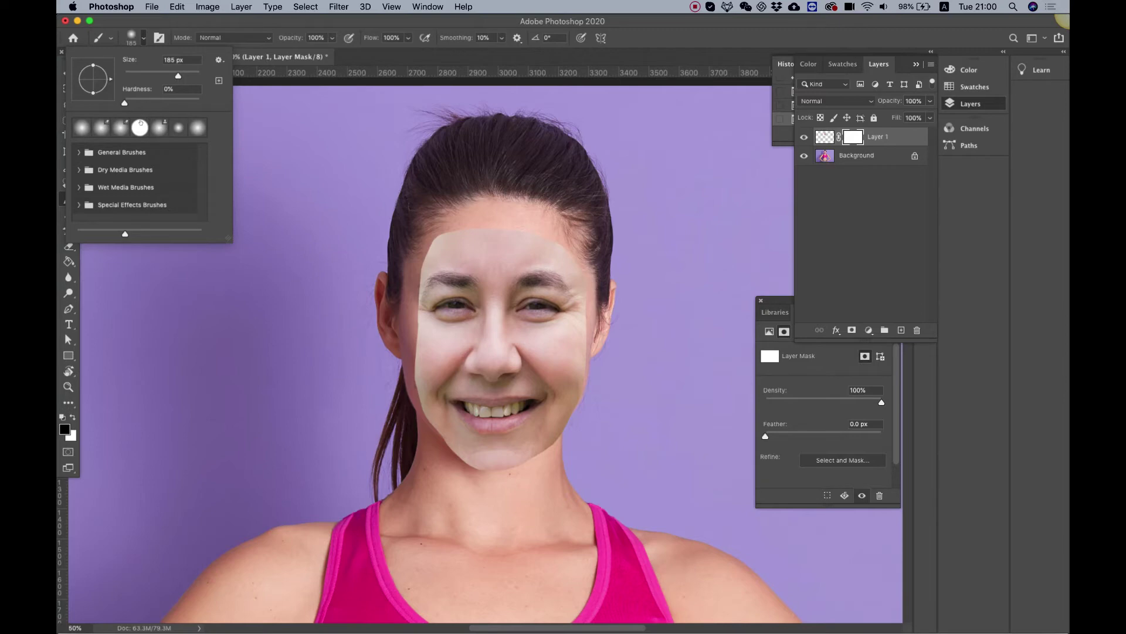
{"action": "left_click", "coordinate": [138, 126]}
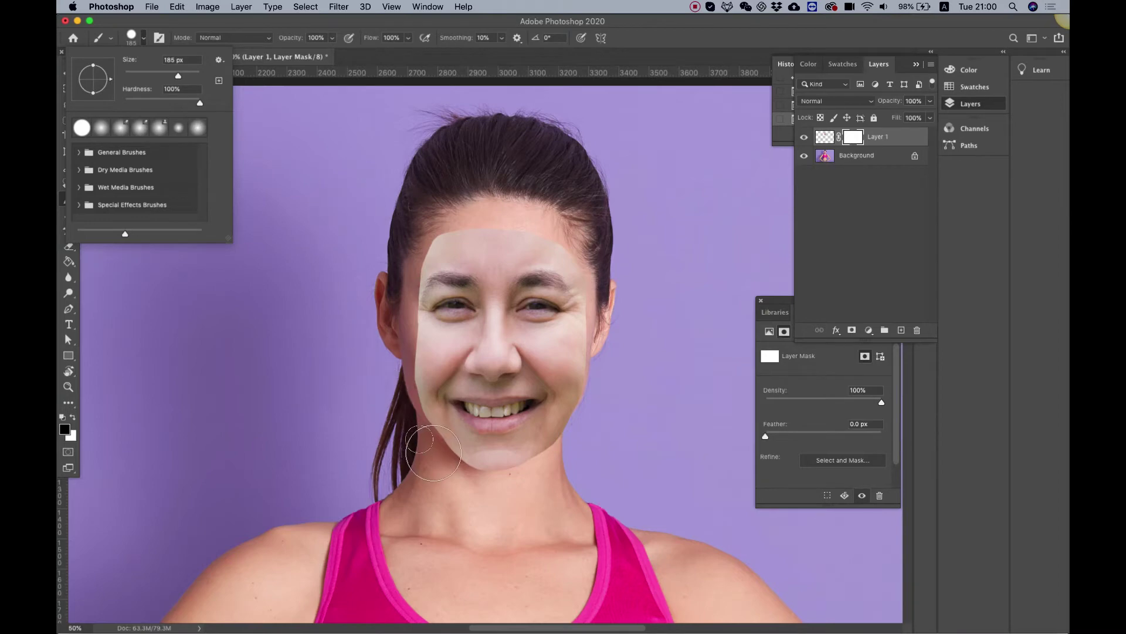
{"action": "left_click", "coordinate": [401, 428]}
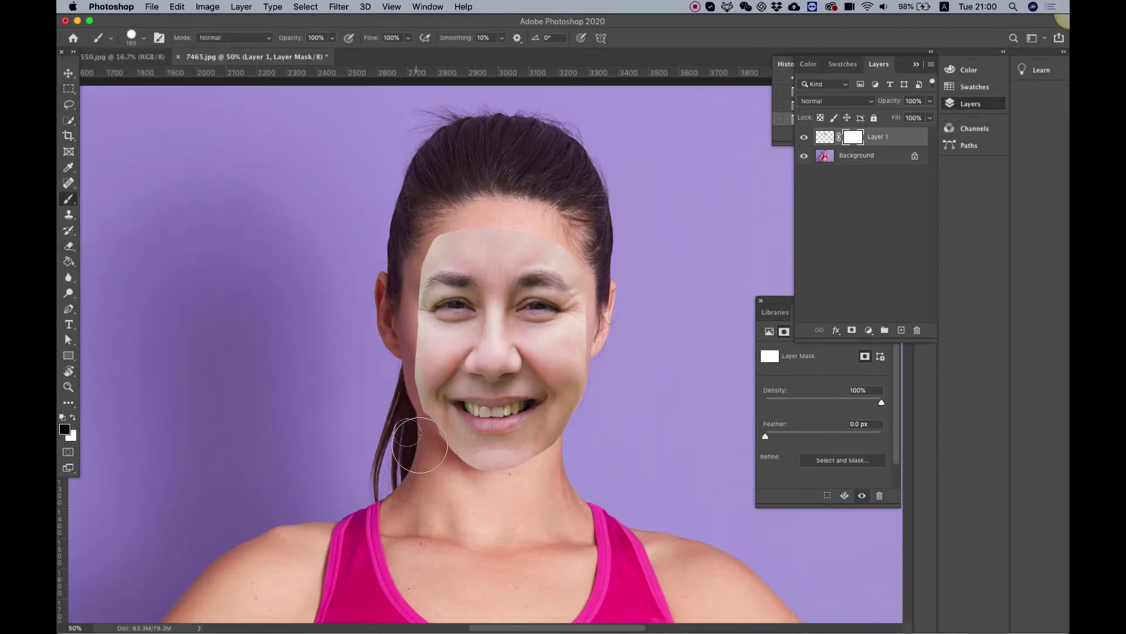
Paint black on the layer mask to hide the pasted face's outer edges along the chin, jaw, cheek and forehead
{"action": "left_click_drag", "start_coordinate": [430, 456], "coordinate": [522, 476]}
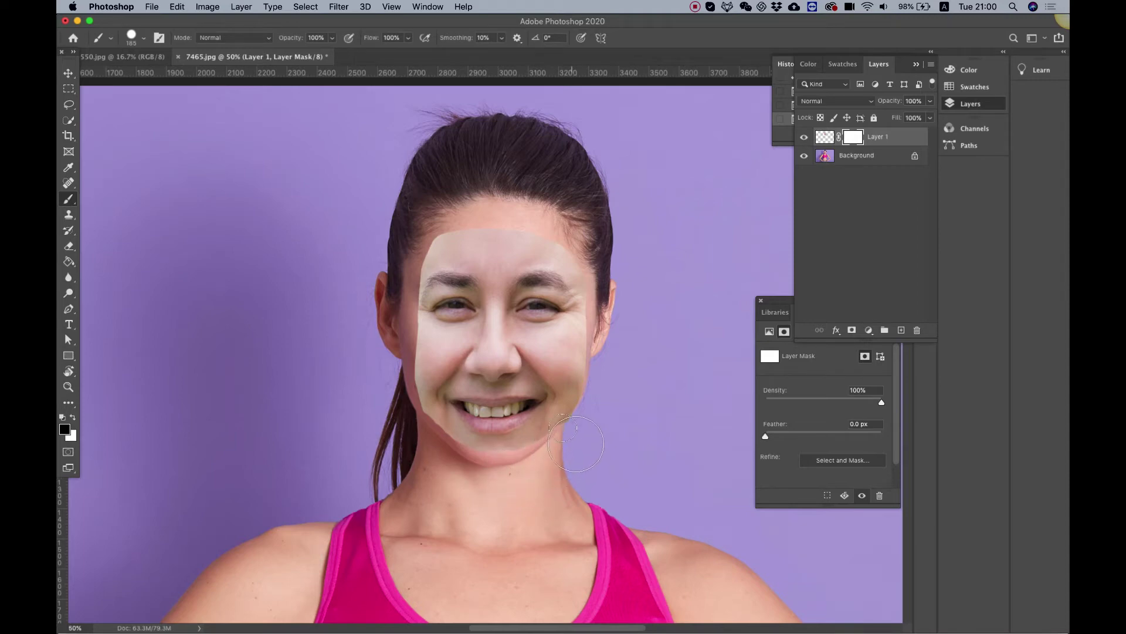
{"action": "mouse_move", "coordinate": [590, 422]}
{"action": "left_mouse_down"}
{"action": "mouse_move", "coordinate": [617, 327]}
{"action": "mouse_move", "coordinate": [616, 352]}
{"action": "mouse_move", "coordinate": [586, 417]}
{"action": "mouse_move", "coordinate": [614, 335]}
{"action": "mouse_move", "coordinate": [613, 287]}
{"action": "left_mouse_up"}
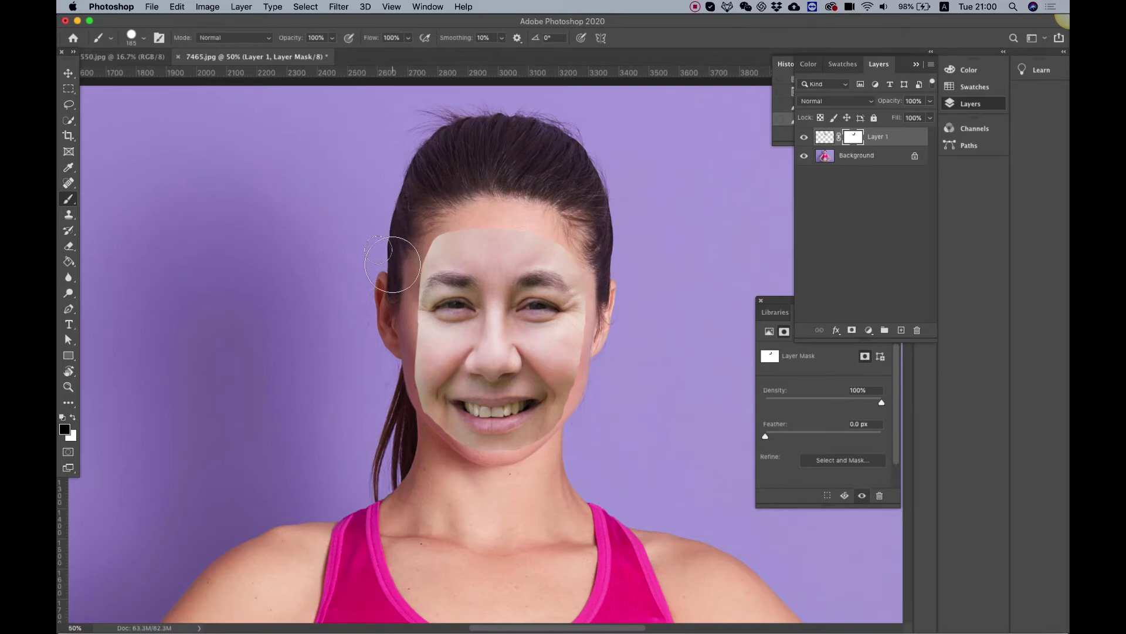
{"action": "mouse_move", "coordinate": [389, 252]}
{"action": "left_mouse_down"}
{"action": "mouse_move", "coordinate": [393, 264]}
{"action": "mouse_move", "coordinate": [409, 234]}
{"action": "mouse_move", "coordinate": [462, 207]}
{"action": "mouse_move", "coordinate": [557, 214]}
{"action": "mouse_move", "coordinate": [587, 237]}
{"action": "mouse_move", "coordinate": [506, 236]}
{"action": "mouse_move", "coordinate": [431, 212]}
{"action": "mouse_move", "coordinate": [439, 231]}
{"action": "mouse_move", "coordinate": [581, 243]}
{"action": "left_mouse_up"}
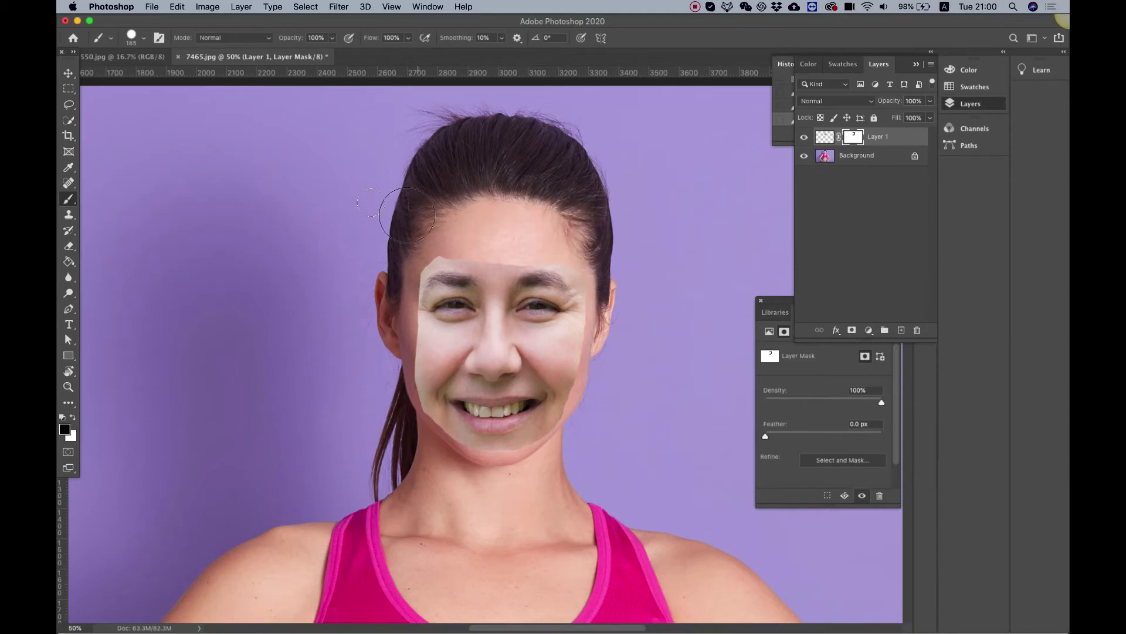
{"action": "mouse_move", "coordinate": [421, 253]}
{"action": "left_mouse_down"}
{"action": "mouse_move", "coordinate": [415, 240]}
{"action": "mouse_move", "coordinate": [395, 265]}
{"action": "mouse_move", "coordinate": [426, 238]}
{"action": "mouse_move", "coordinate": [508, 224]}
{"action": "left_mouse_up"}
{"action": "left_click_drag", "start_coordinate": [612, 404], "coordinate": [605, 387]}
{"action": "left_click", "coordinate": [586, 426]}
{"action": "left_click", "coordinate": [404, 429]}
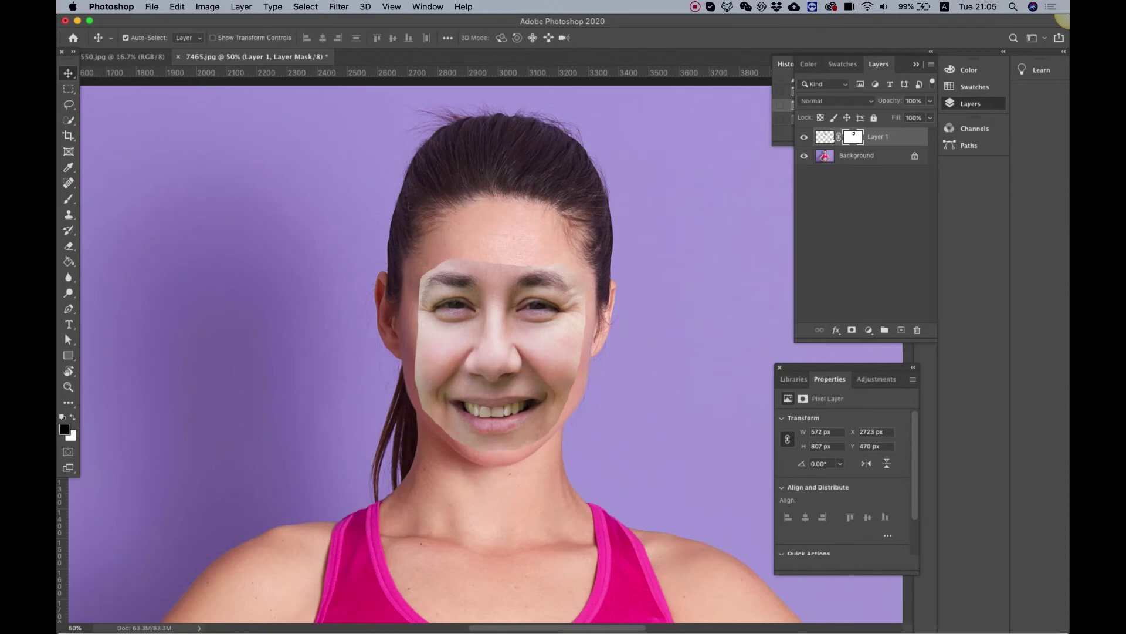
Convert the masked face layer to a smart object and rasterize it into a plain pixel layer
{"action": "right_click", "coordinate": [881, 137]}
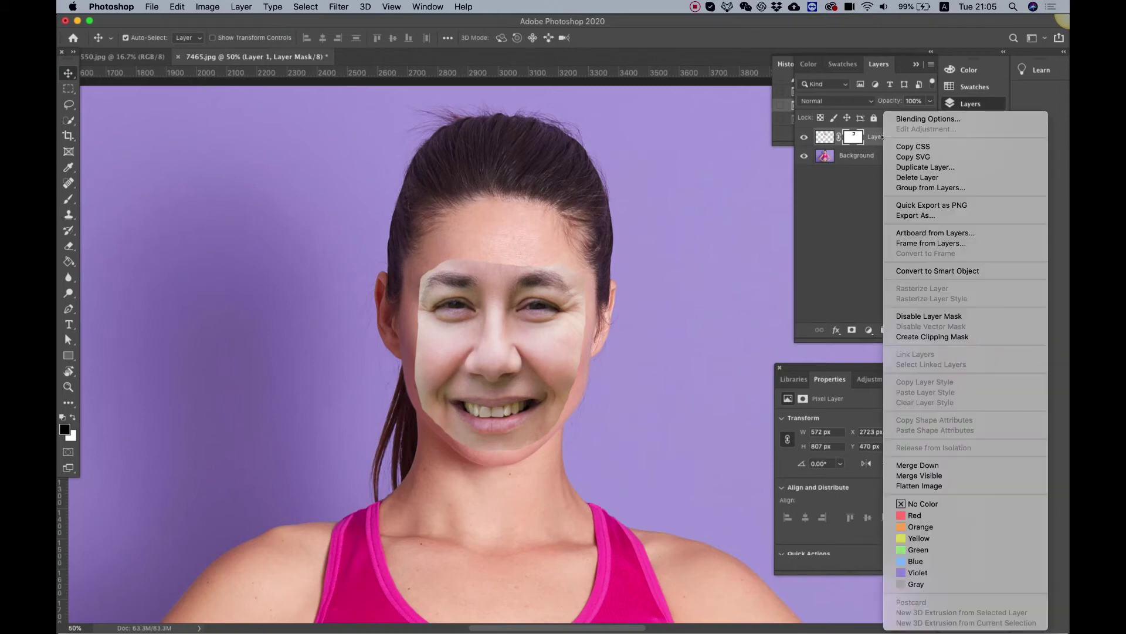
{"action": "left_click", "coordinate": [937, 271]}
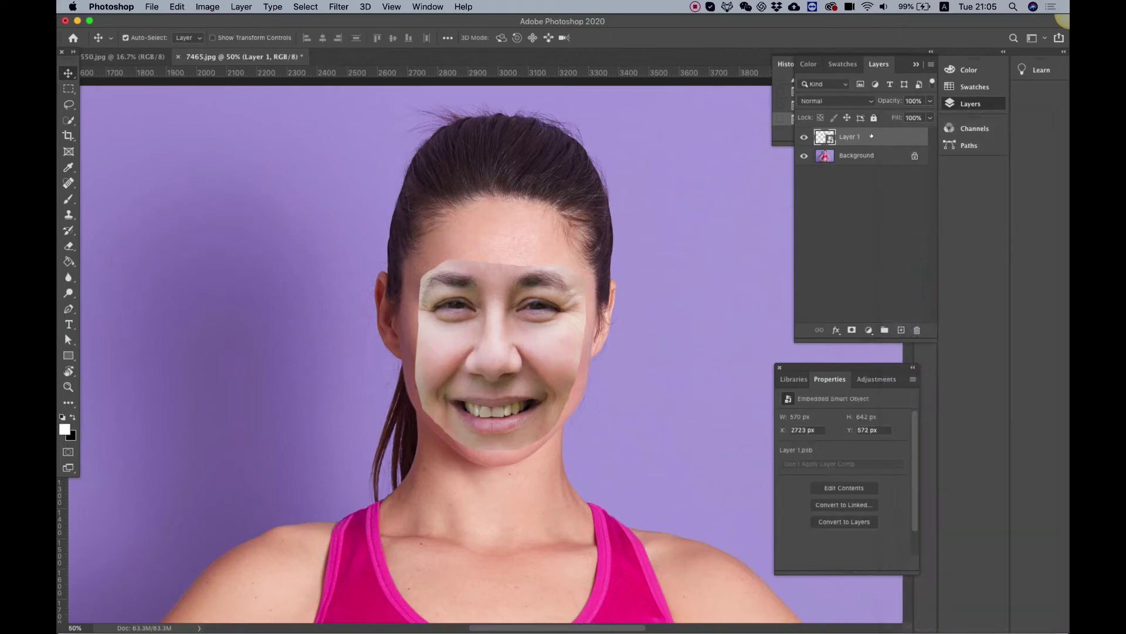
{"action": "right_click", "coordinate": [872, 136]}
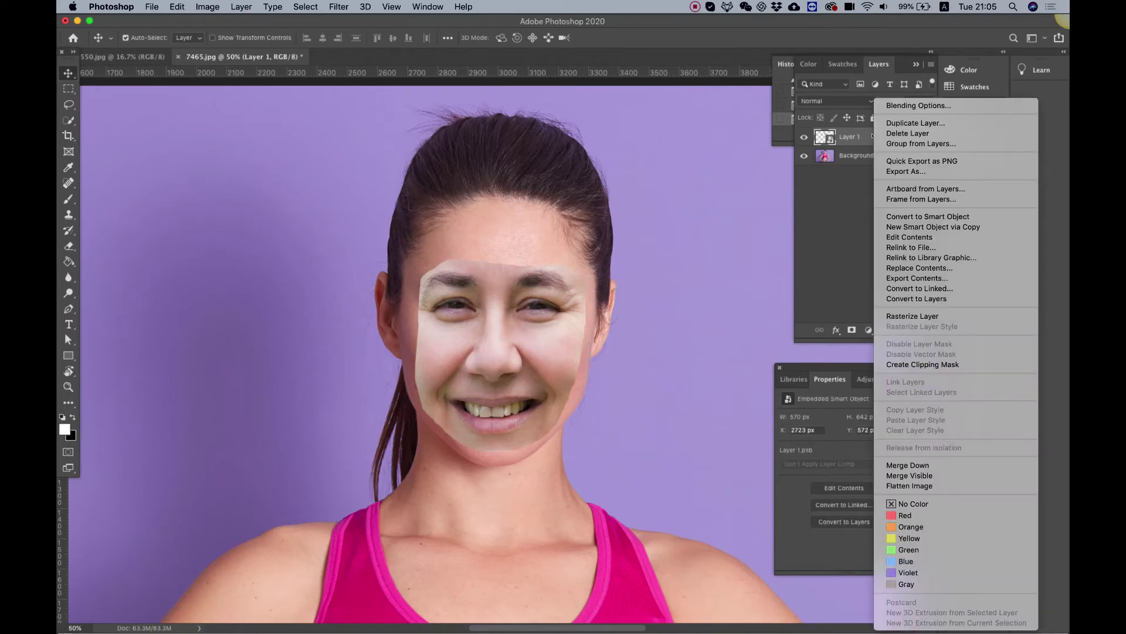
{"action": "left_click", "coordinate": [912, 315]}
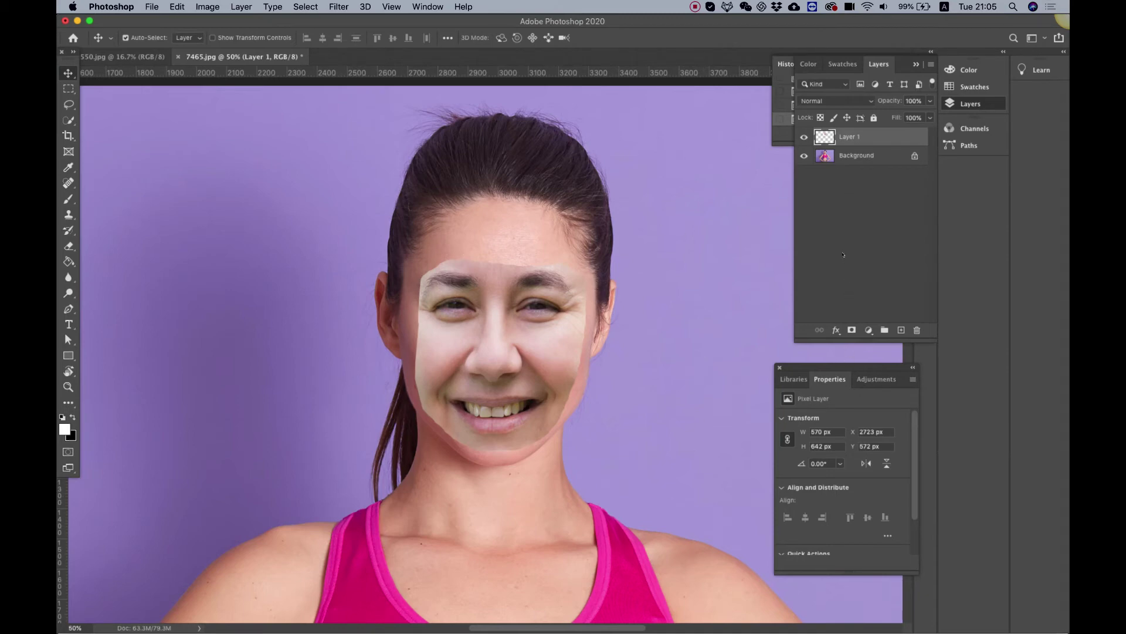
Load the outline of the face in Layer 1 as a selection and hide that layer
{"action": "key", "text": "super"}
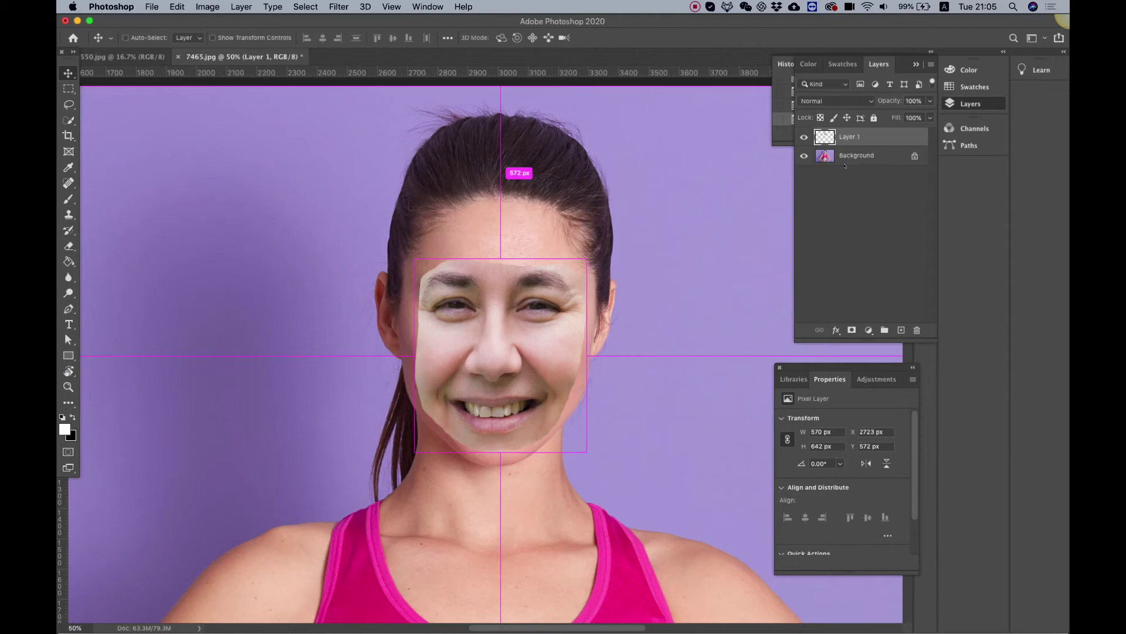
{"action": "left_click", "coordinate": [825, 137], "text": "super"}
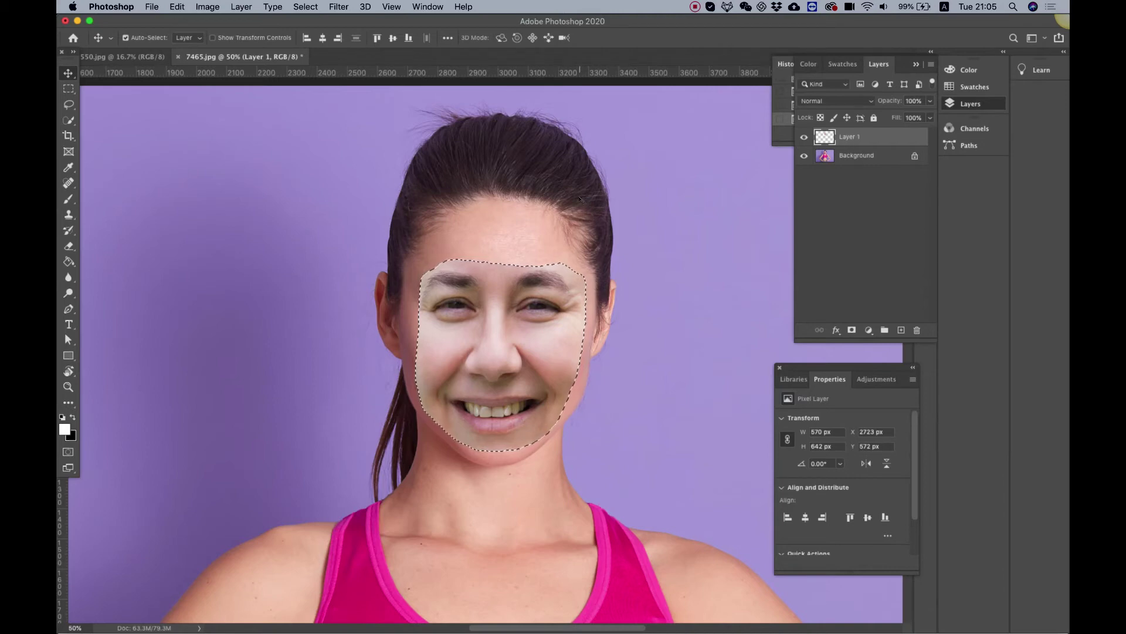
{"action": "left_click", "coordinate": [804, 138]}
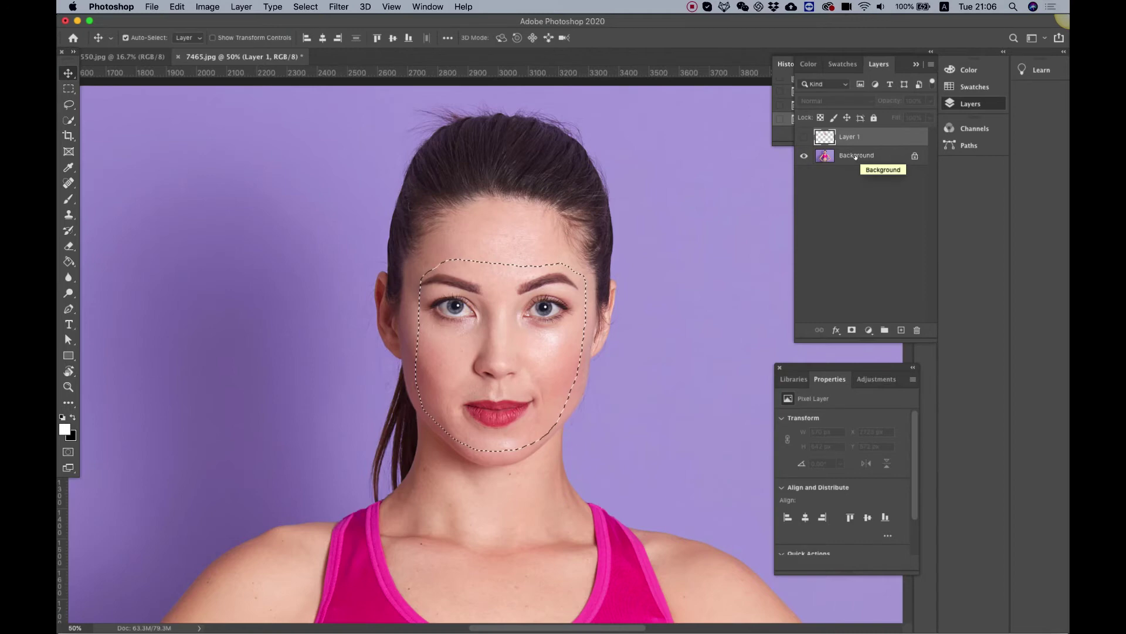
Convert the locked Background into a regular layer with the name Layer 0
{"action": "double_click", "coordinate": [856, 156]}
{"action": "left_click", "coordinate": [741, 327]}
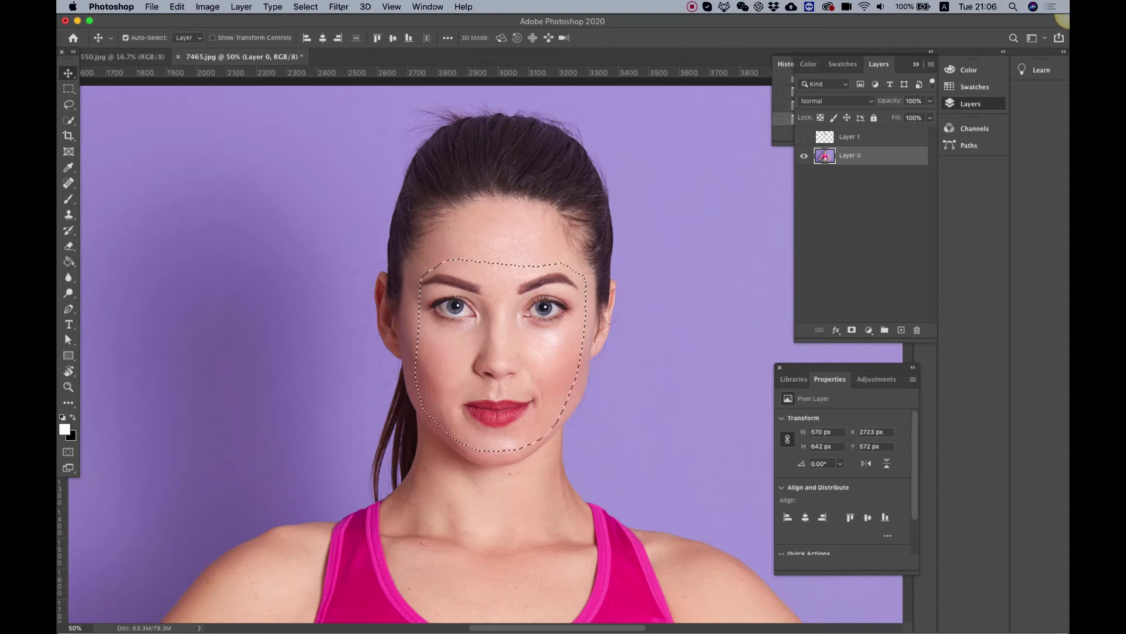
Contract the face-shaped selection by 5 pixels
{"action": "left_click", "coordinate": [306, 7]}
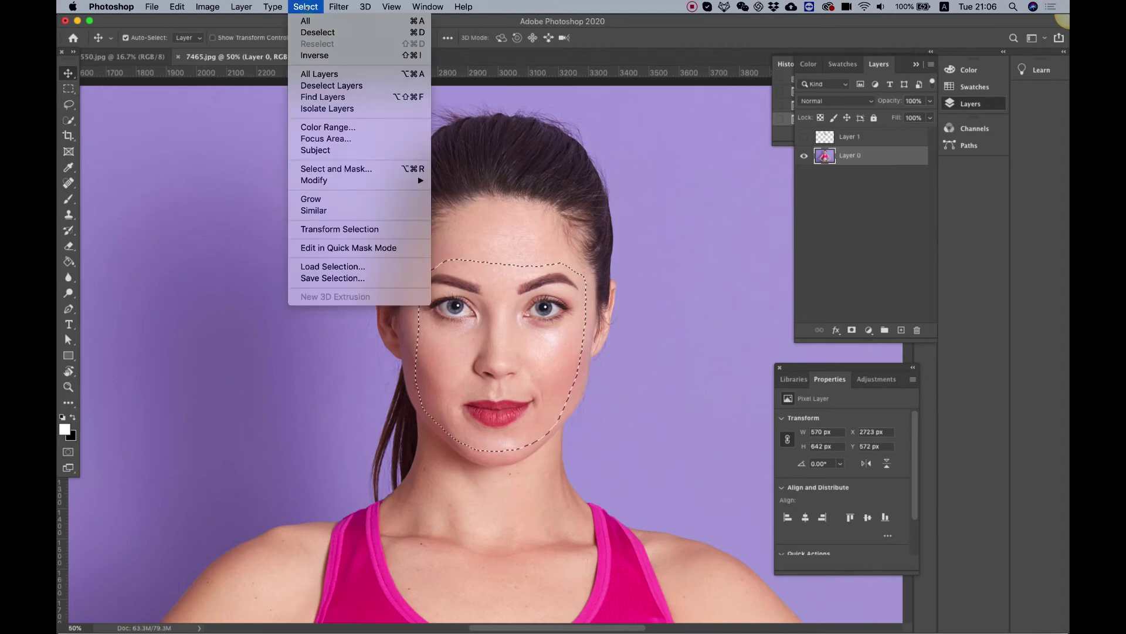
{"action": "mouse_move", "coordinate": [364, 180]}
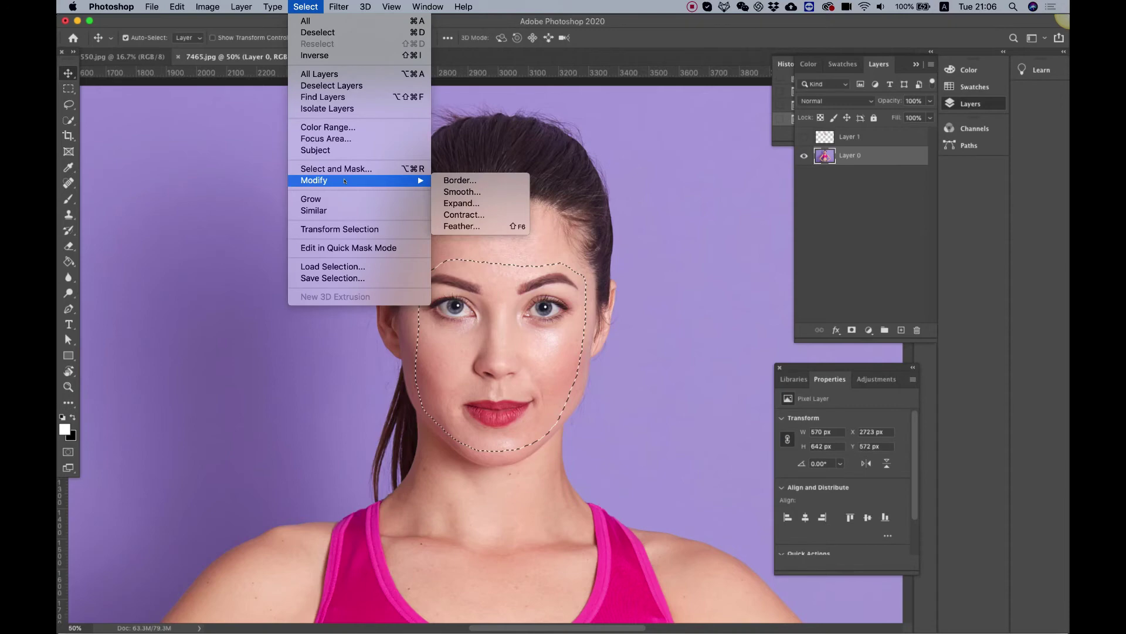
{"action": "left_click", "coordinate": [460, 214]}
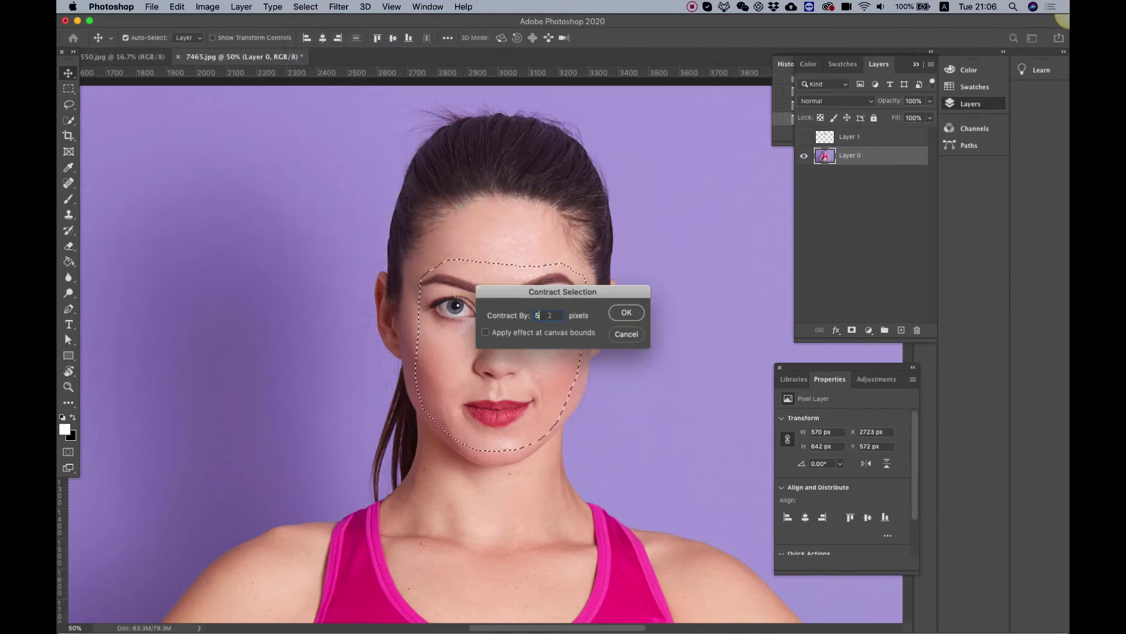
{"action": "left_click", "coordinate": [624, 312]}
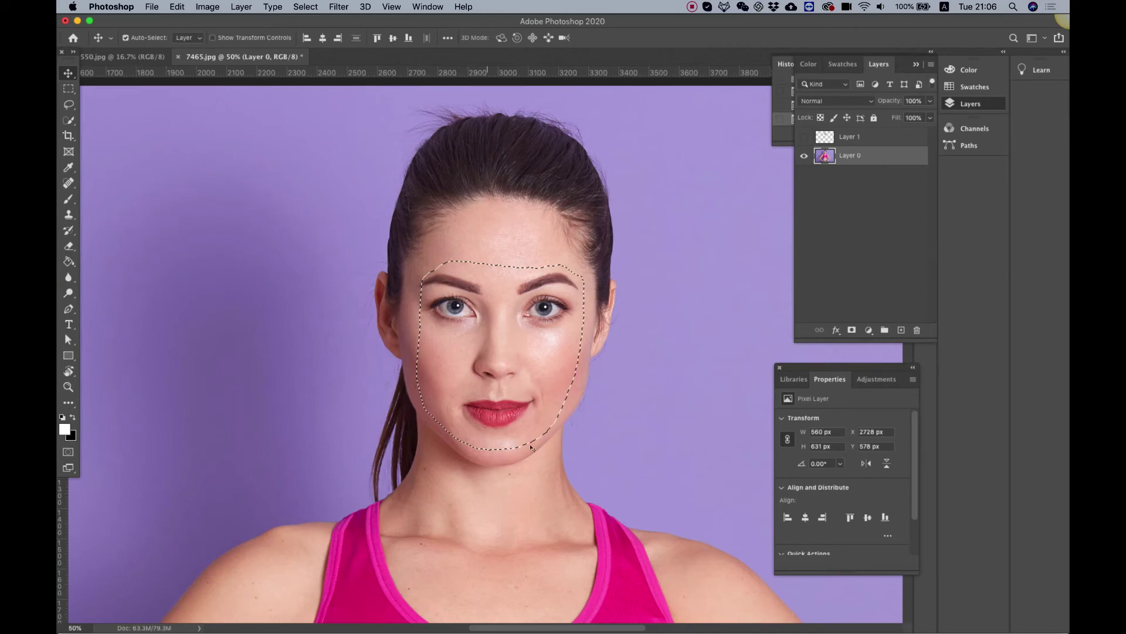
Delete the selected face area from Layer 0 and make Layer 1 visible over the hole
{"action": "left_click", "coordinate": [804, 137]}
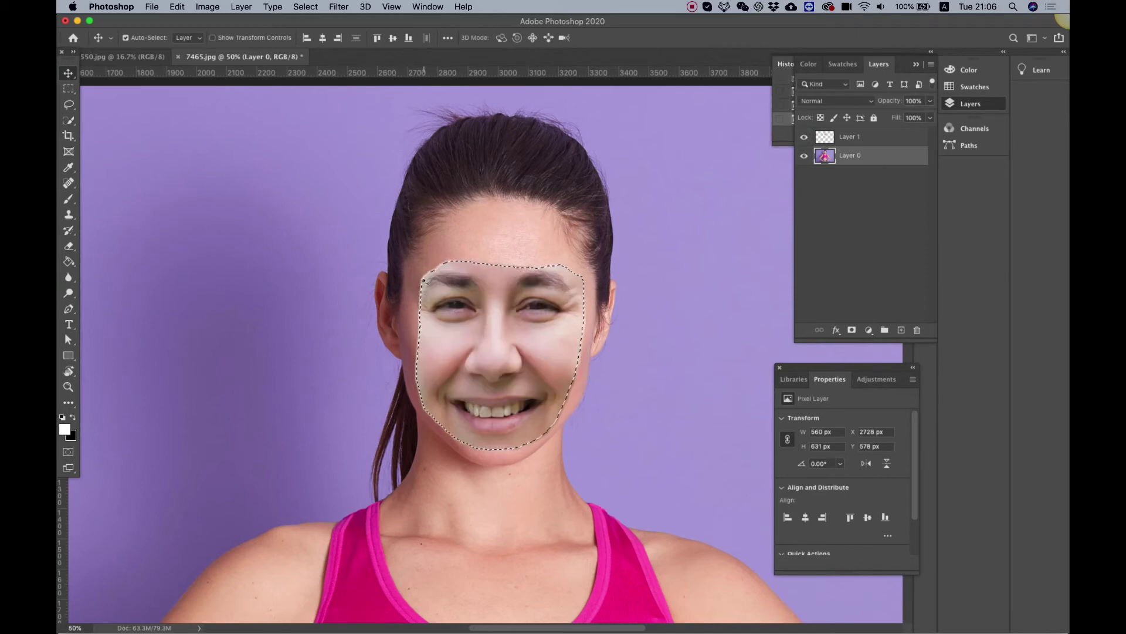
{"action": "key", "text": "super+1"}
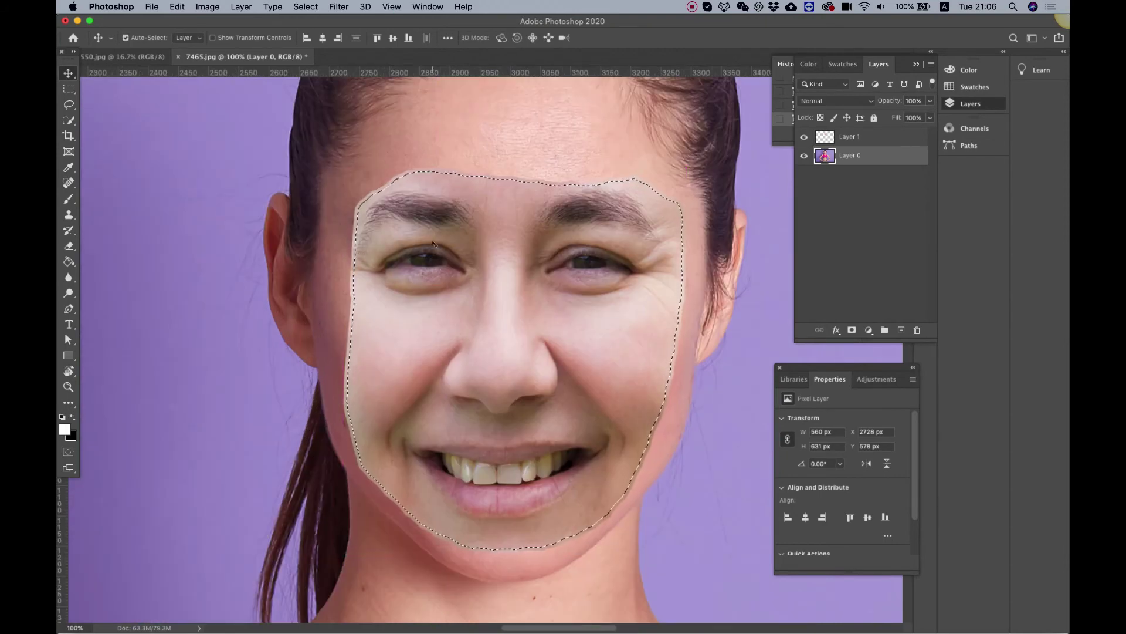
{"action": "key", "text": "super+minus"}
{"action": "left_click", "coordinate": [804, 136]}
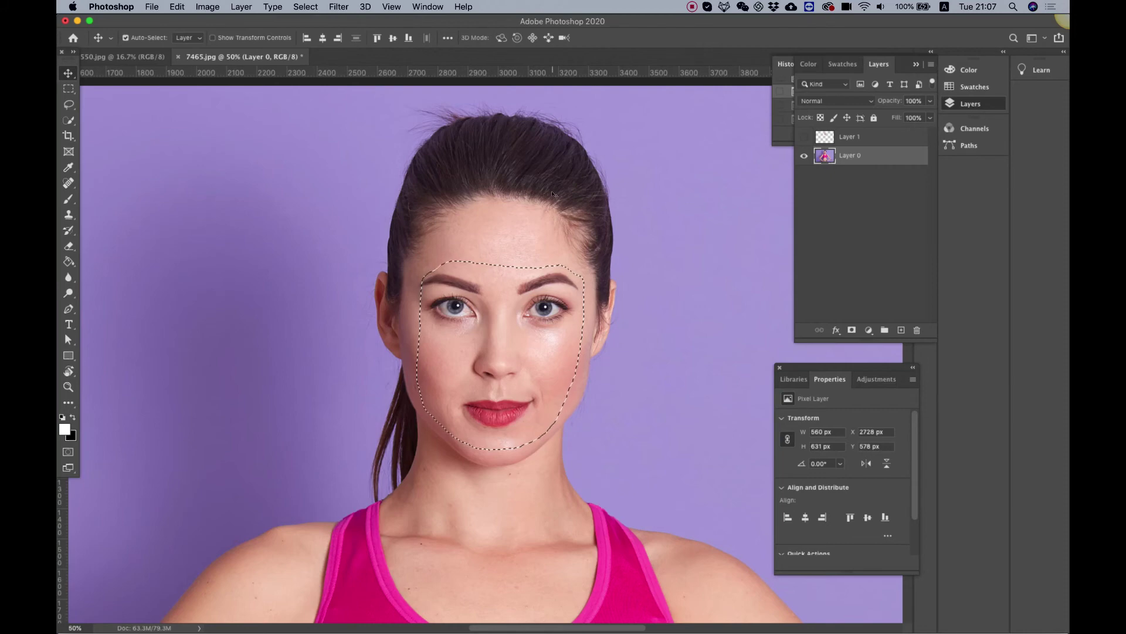
{"action": "key", "text": "Delete"}
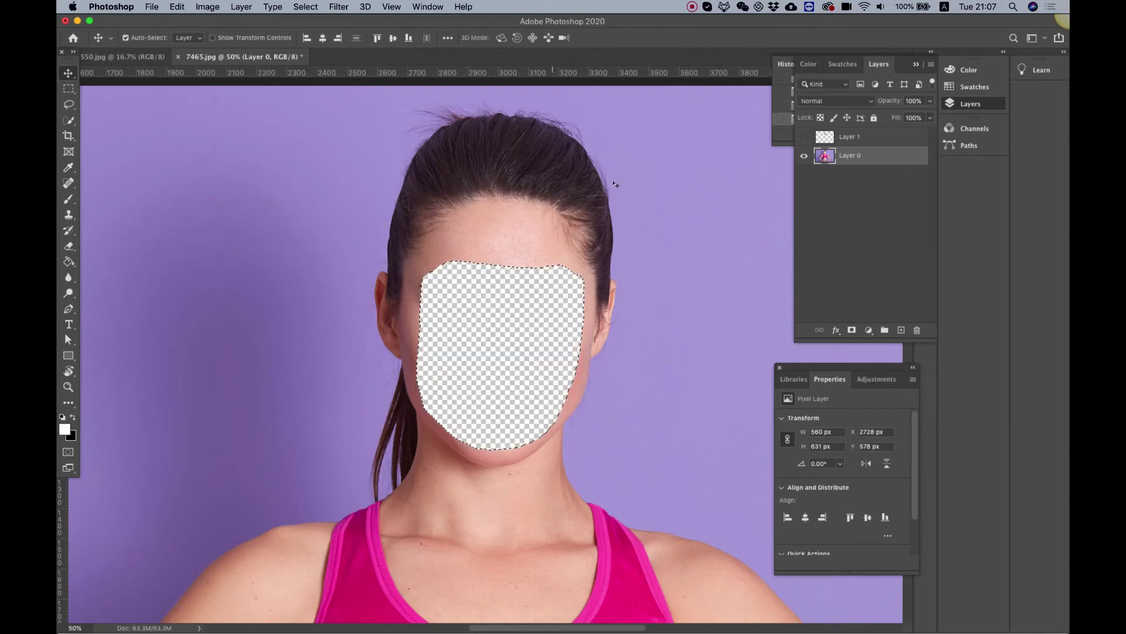
{"action": "left_click", "coordinate": [804, 137]}
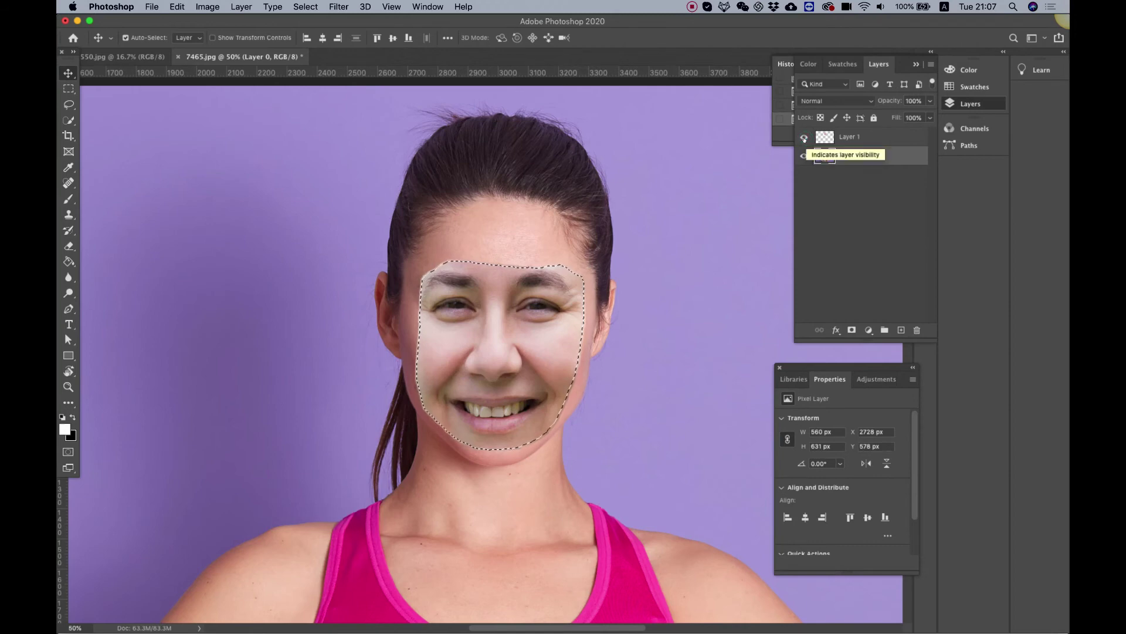
Auto-blend Layer 1 and Layer 0 as a Panorama with Seamless Tones and Colors and Content Aware Fill Transparent Areas, and clear the selection
{"action": "left_click", "coordinate": [851, 141]}
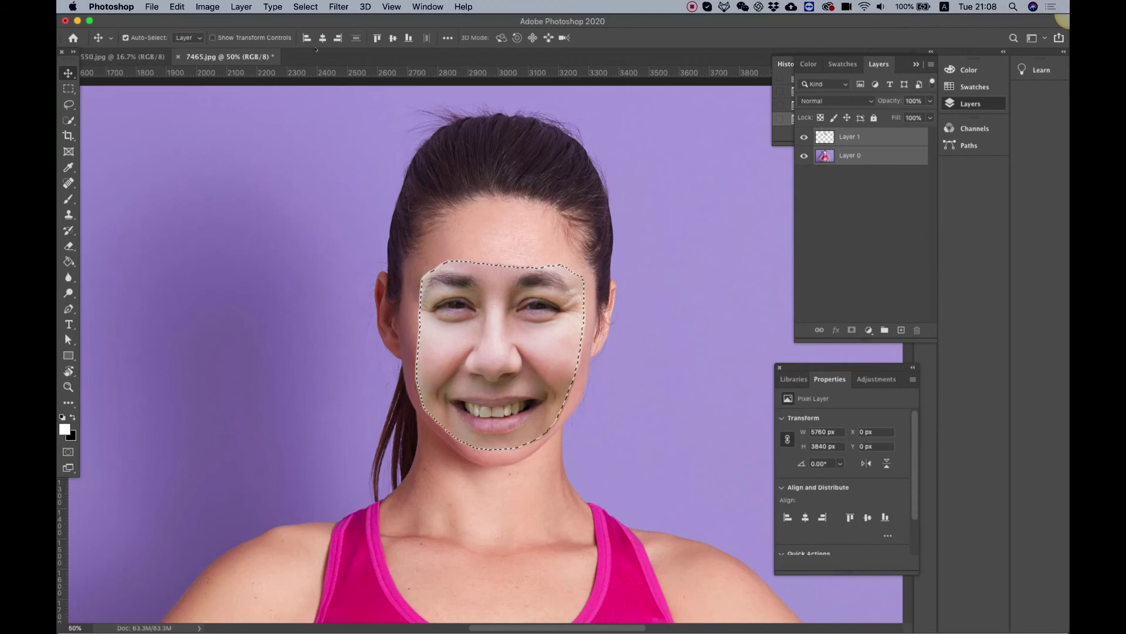
{"action": "left_click", "coordinate": [177, 7]}
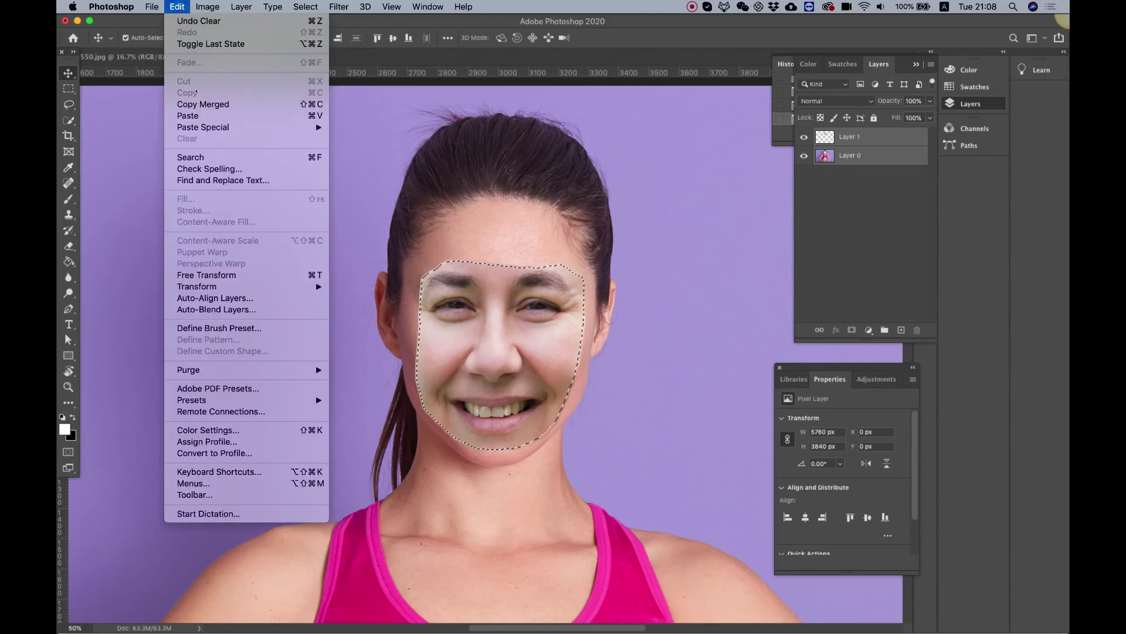
{"action": "left_click", "coordinate": [216, 309]}
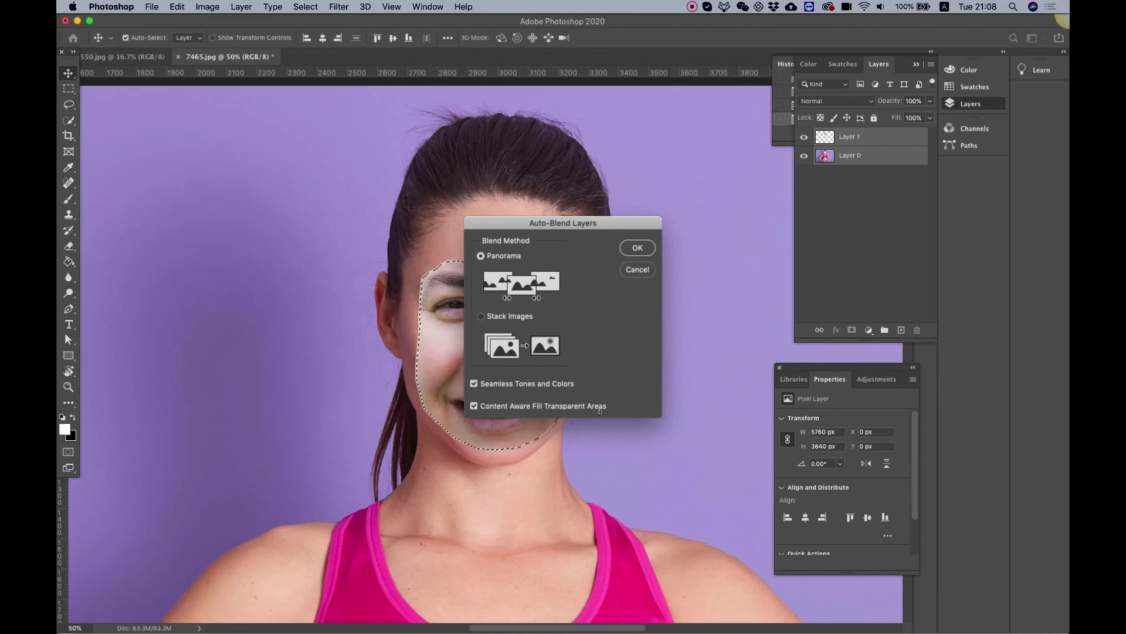
{"action": "left_click", "coordinate": [642, 246]}
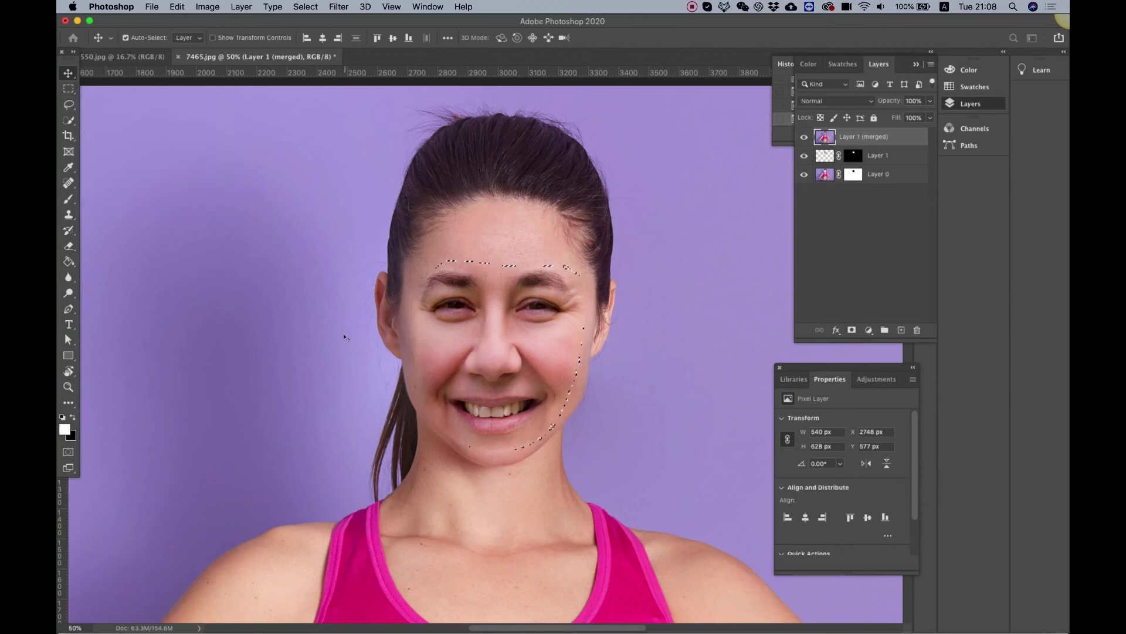
{"action": "key", "text": "super"}
{"action": "key", "text": "super+d"}
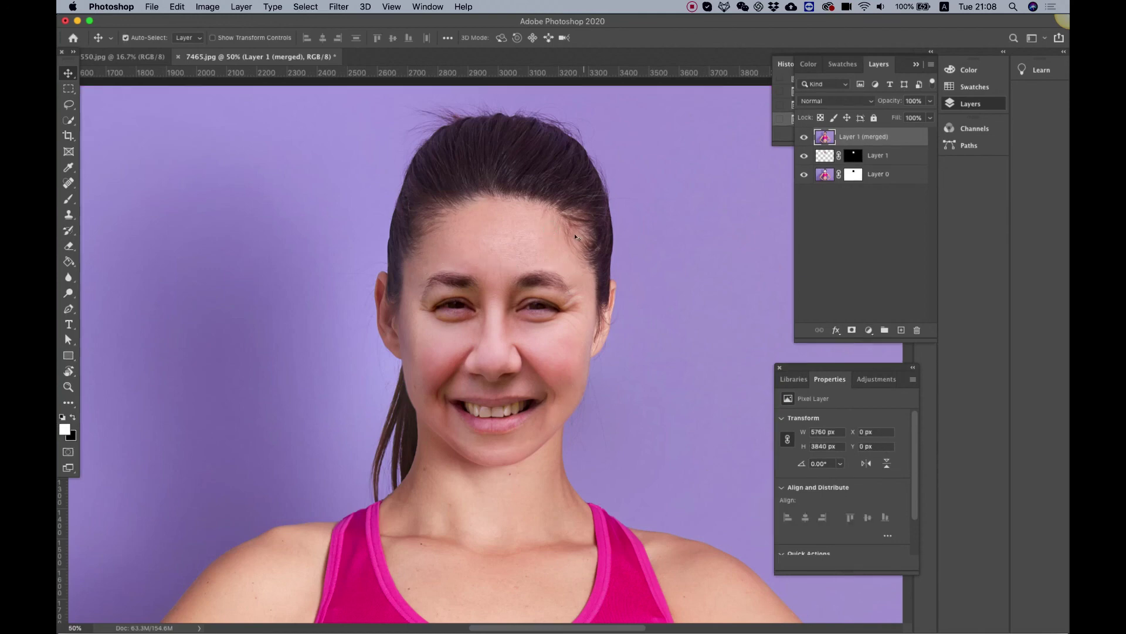
{"action": "key", "text": "super+0"}
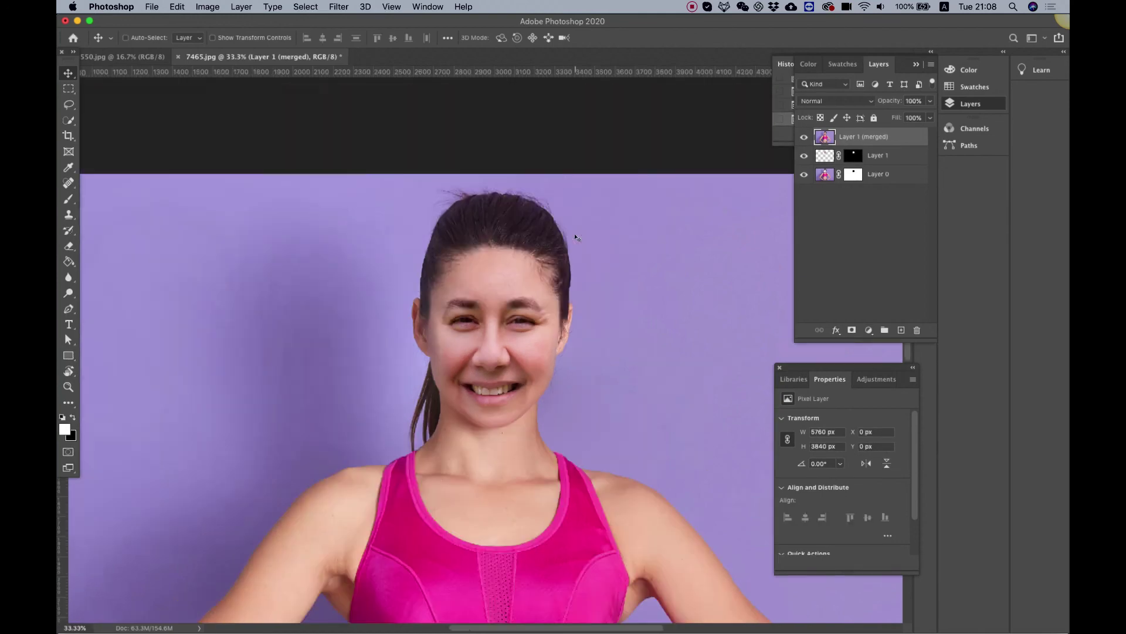